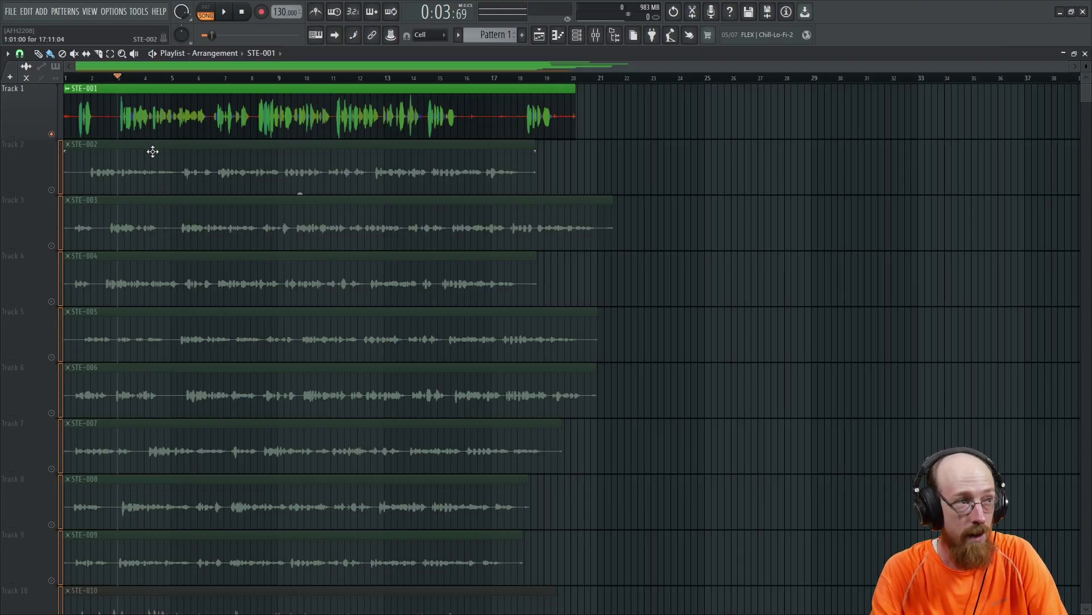
Play STE-001, then apply Deverb with the Voice profile to create STE-001_Deverb on Track 2.
key("space")
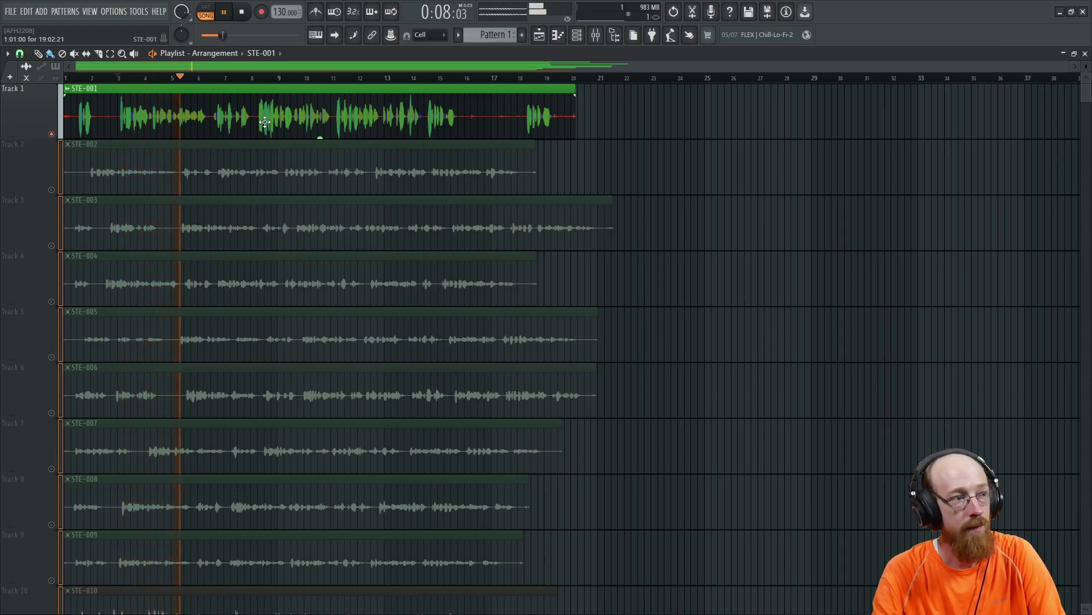
key("space")
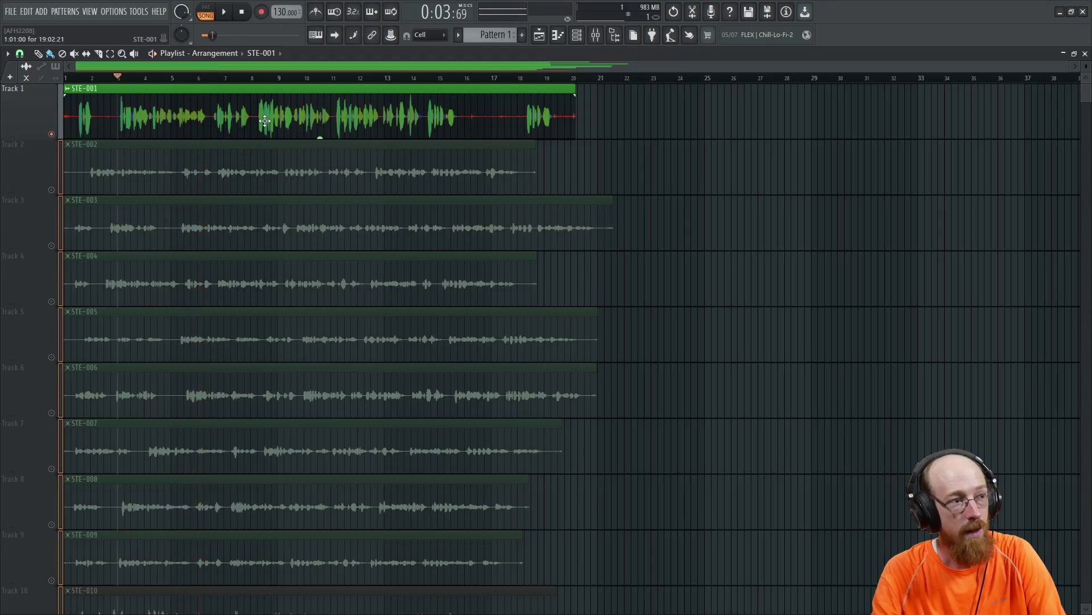
right_click(71, 92)
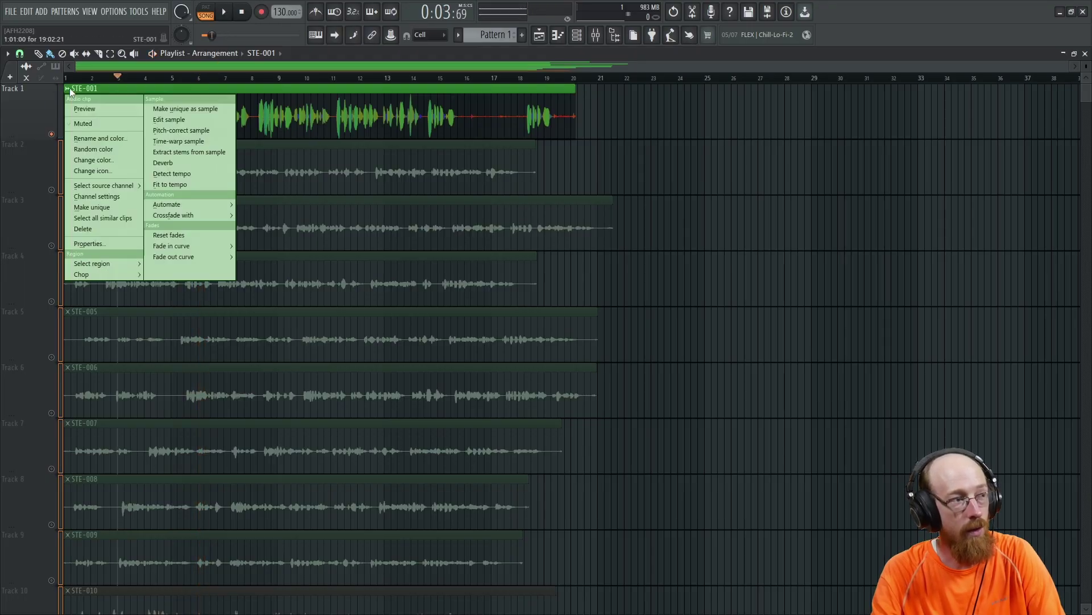
left_click(185, 163)
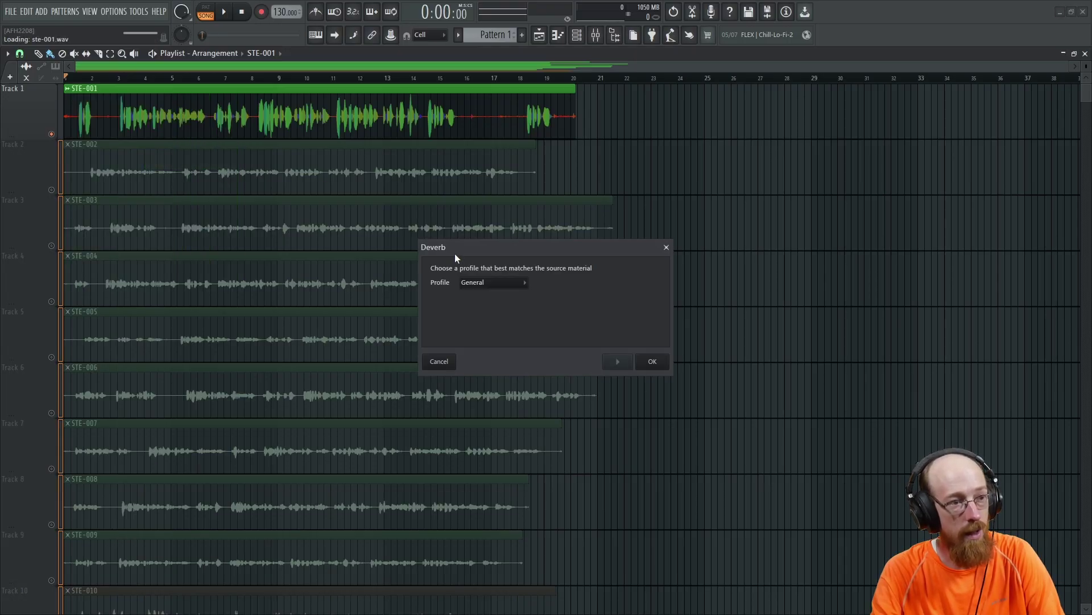
left_click(493, 305)
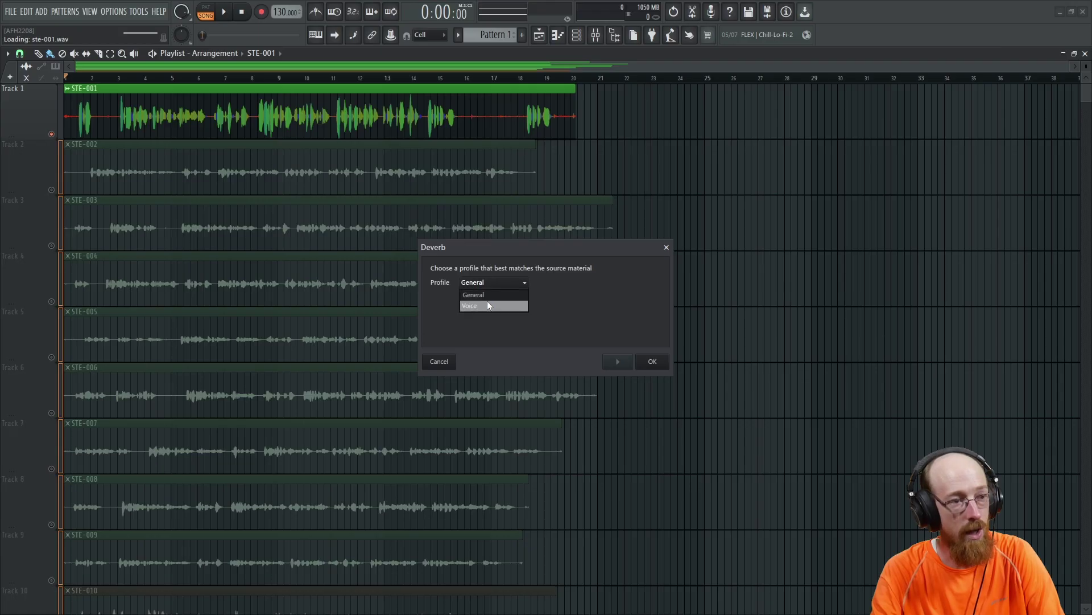
left_click(650, 367)
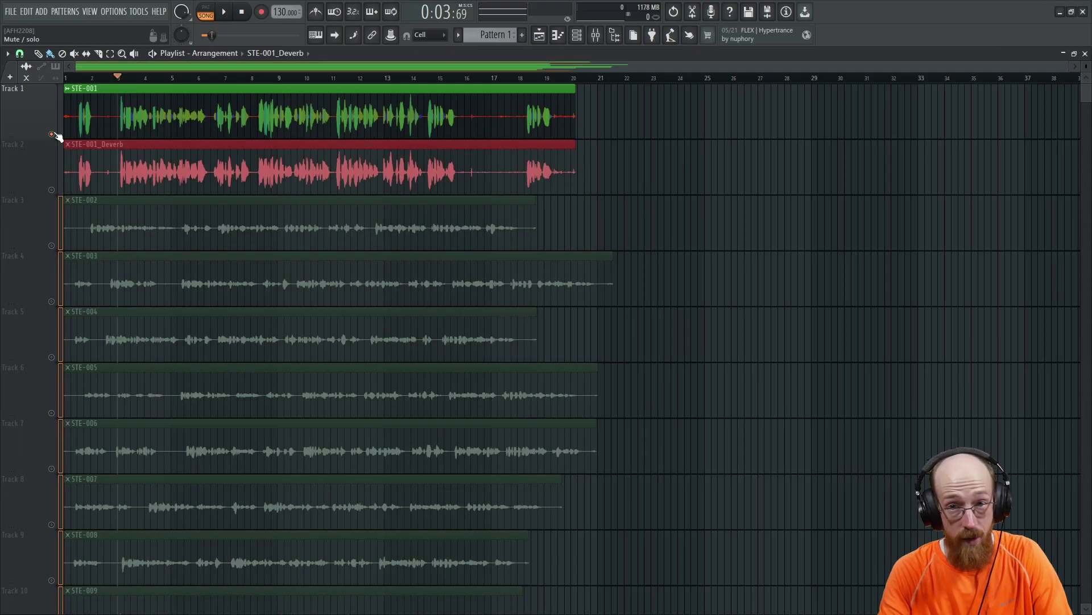
Play the dialogue, then solo Track 2's STE-001_Deverb and play it for comparison.
key("space")
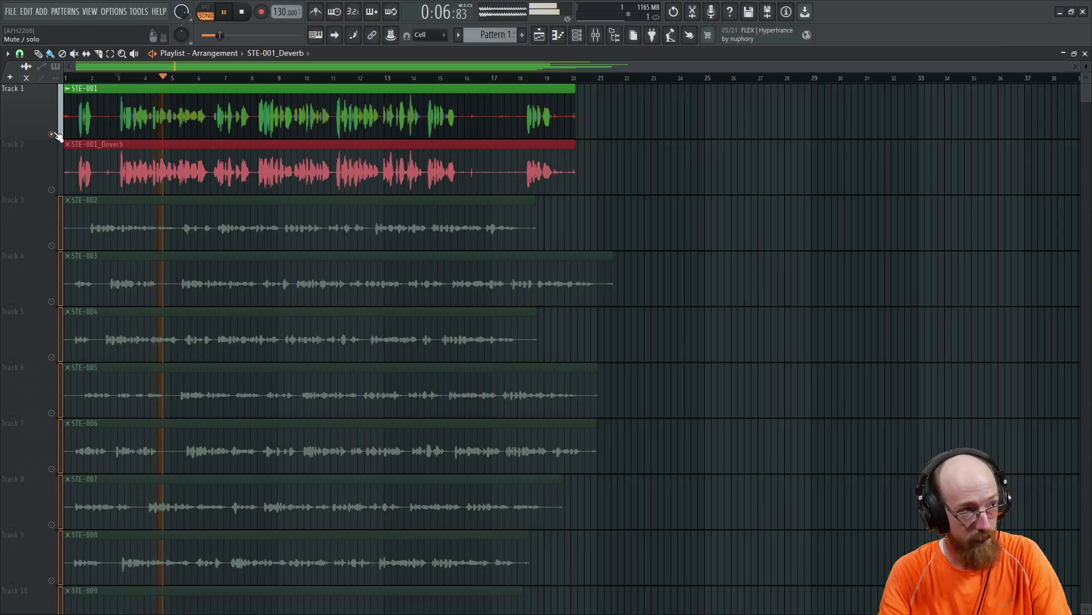
key("space")
right_click(51, 190)
key("space")
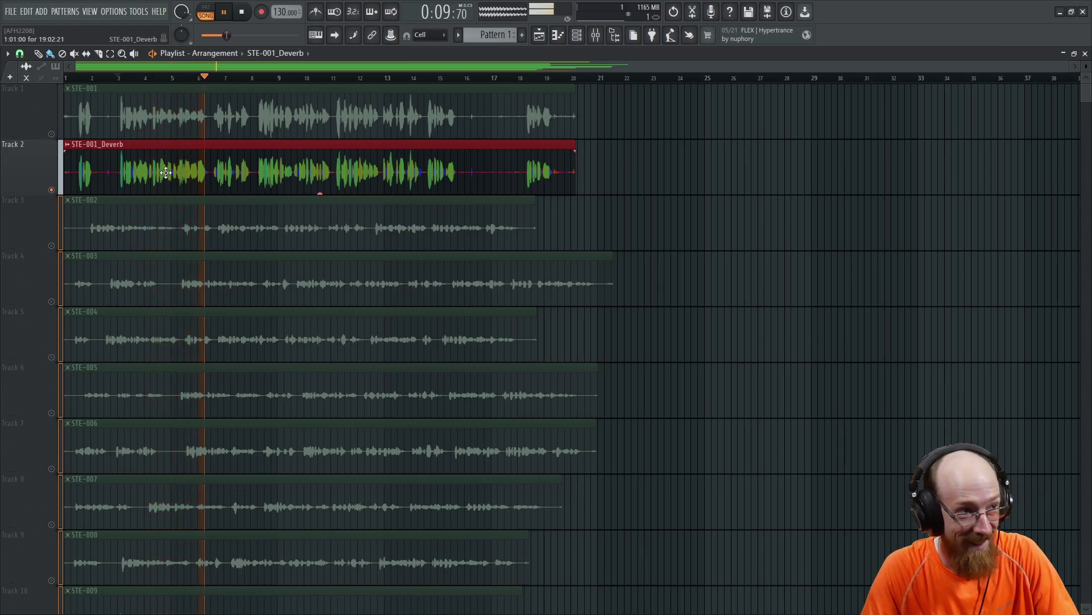
key("space")
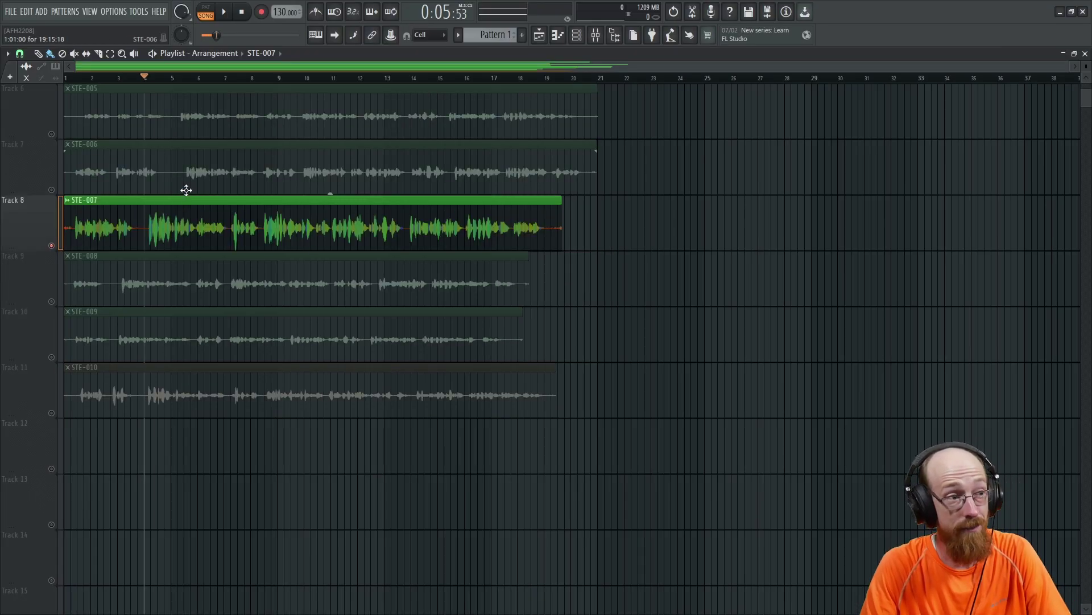
Play STE-007, then apply Deverb to create STE-007_Deverb on Track 9 and play it.
key("space")
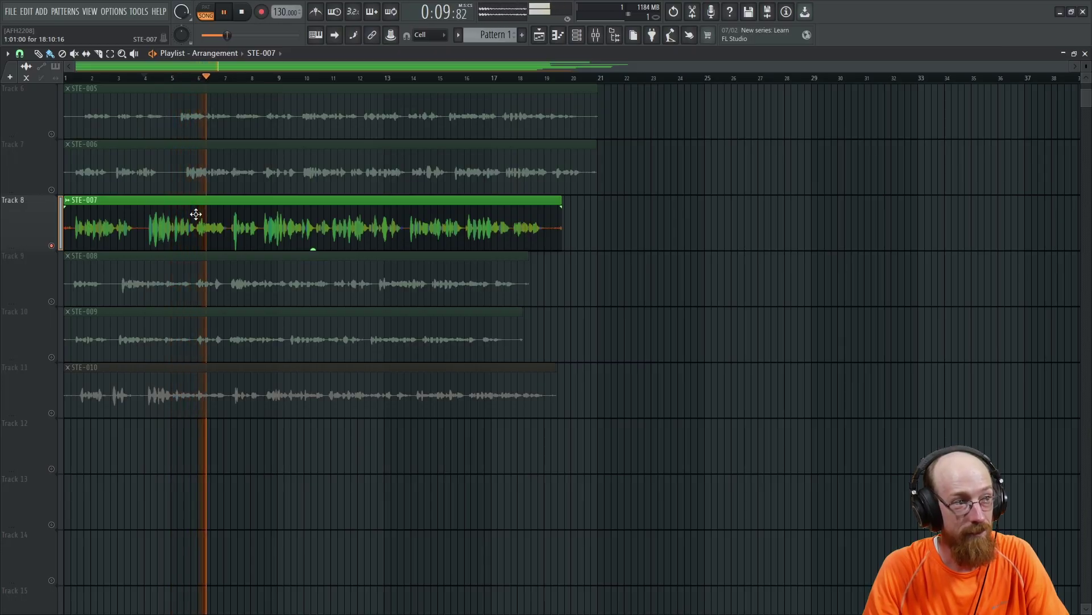
key("space")
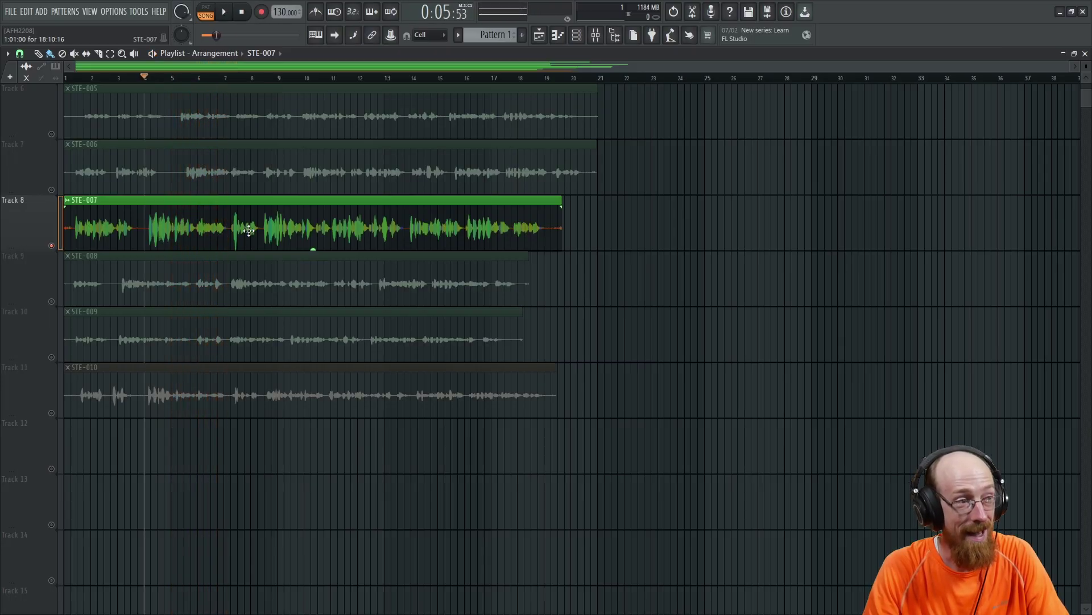
left_click(69, 204)
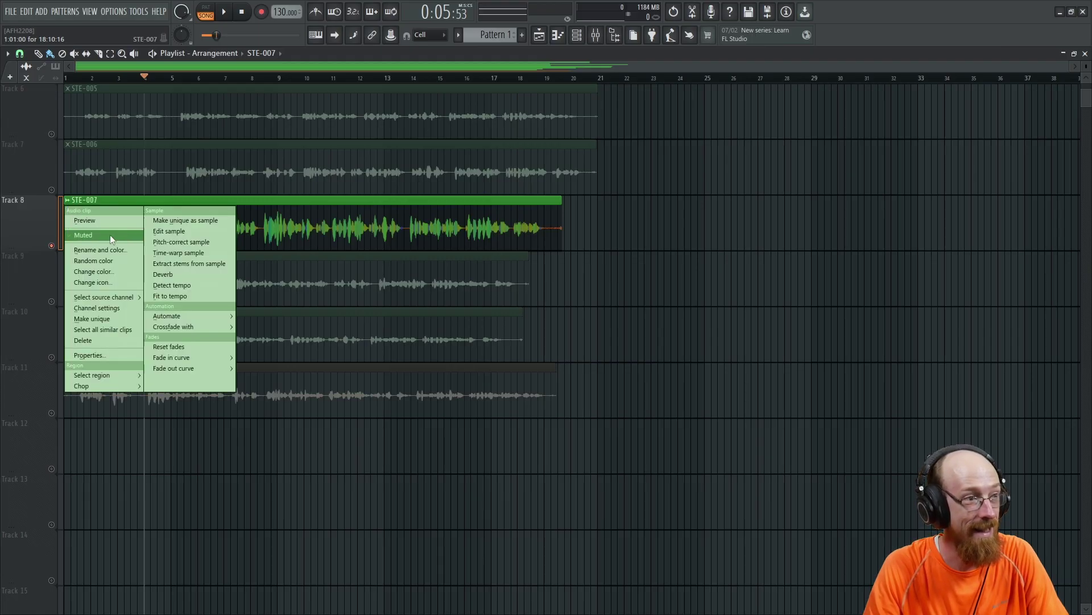
left_click(209, 274)
key("space")
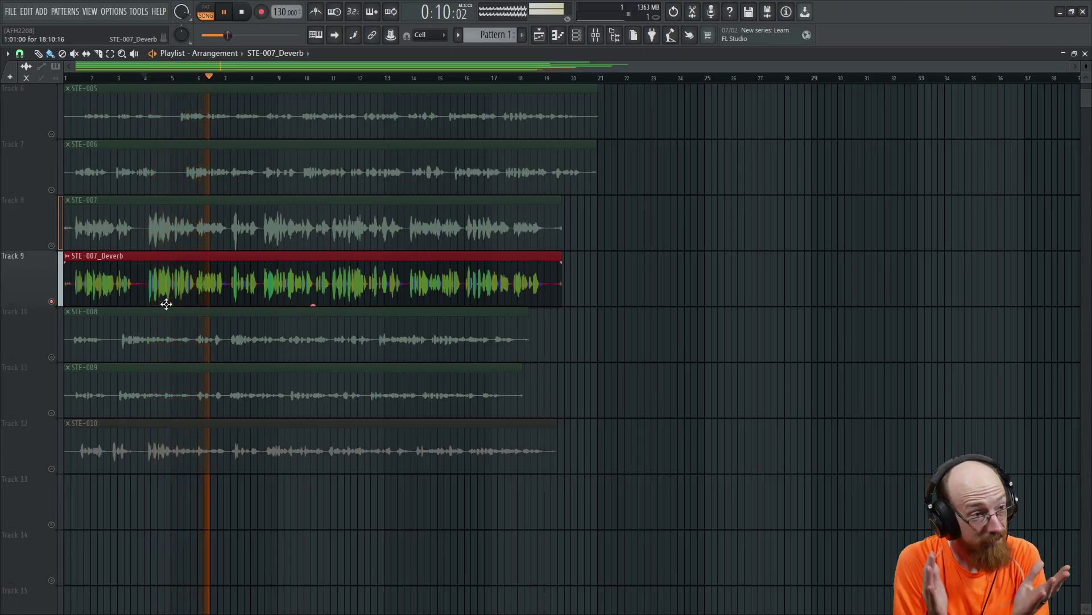
Compare STE-007 with its Deverb copy by soloing Tracks 8 and 9, then select bars 6–8 of both.
key("space")
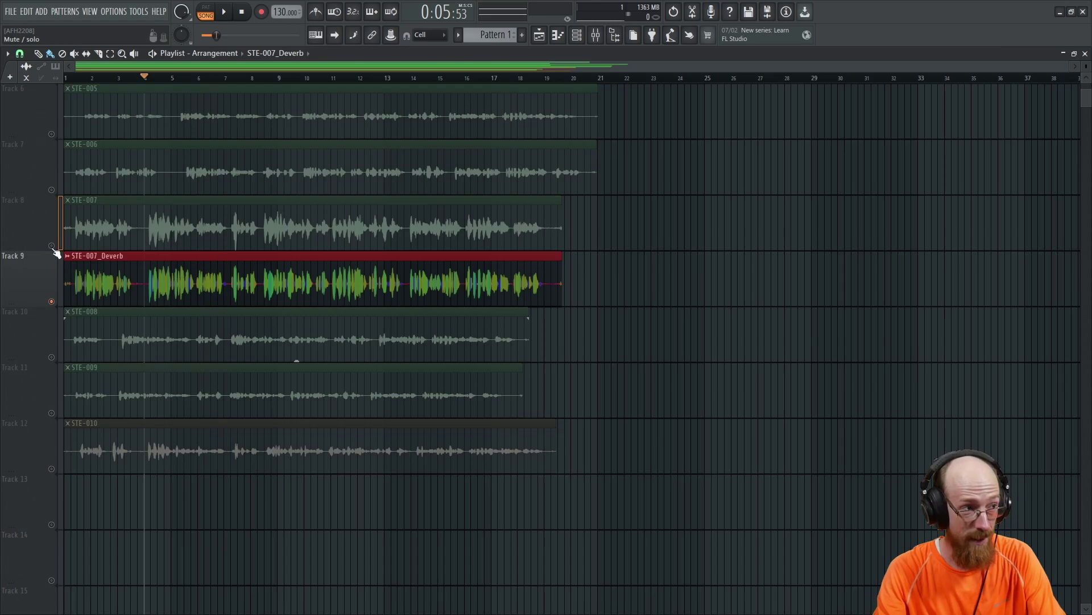
right_click(52, 246)
key("space")
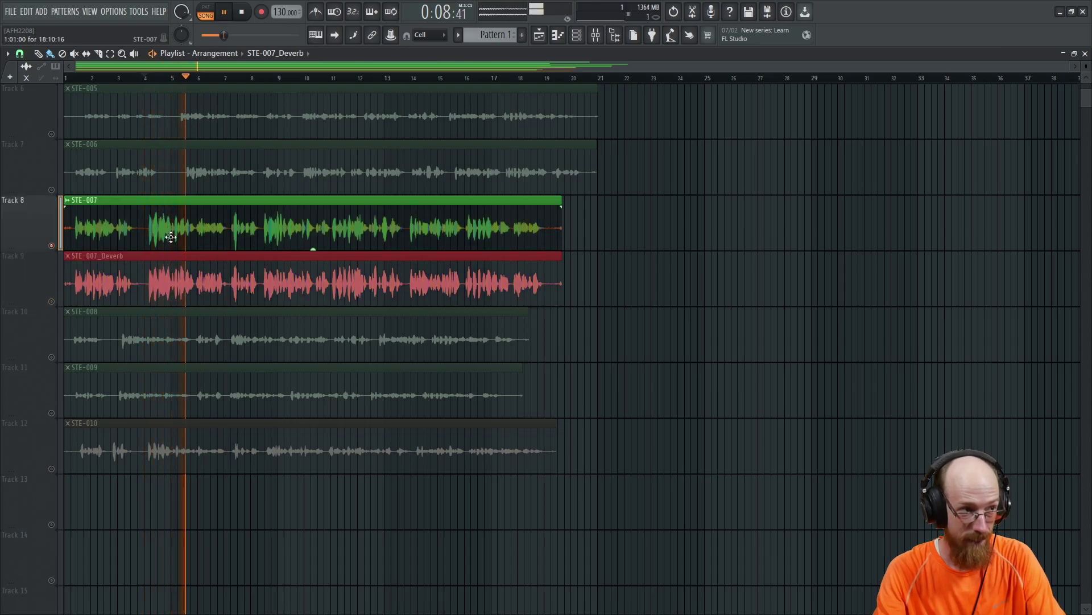
right_click(52, 302)
key("space")
key("space")
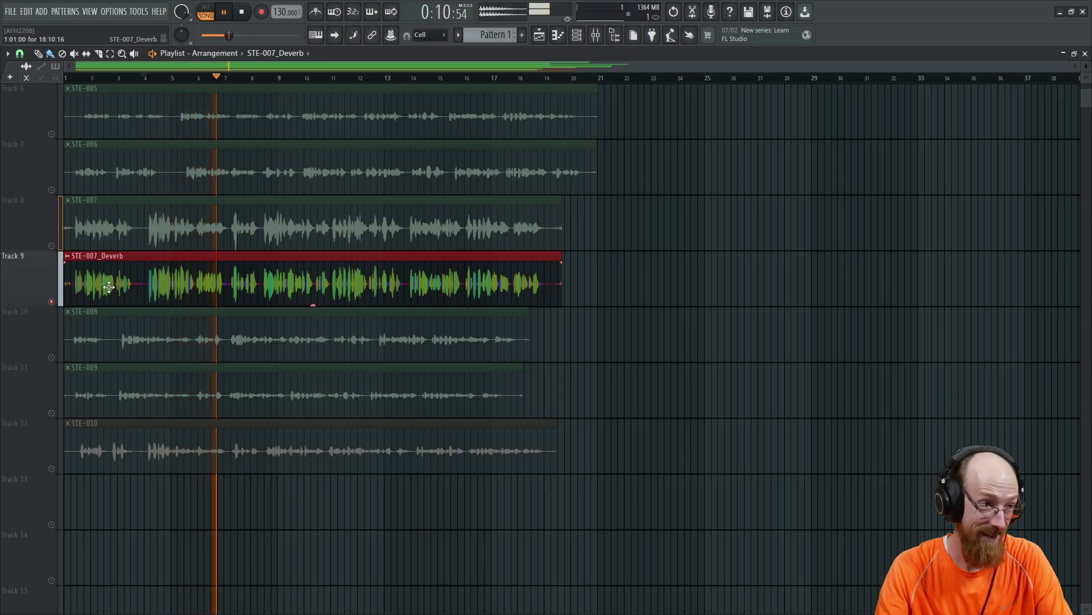
key("space")
left_click_drag(203, 237, 280, 288)
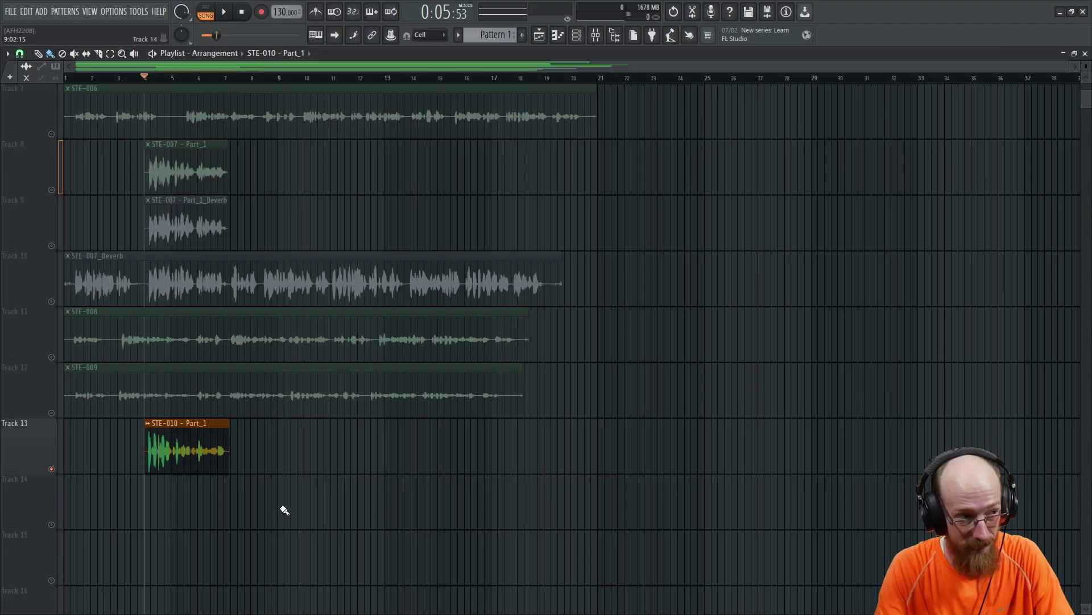
Play STE-010 - Part_1, then apply Deverb at Mix 100 after previewing lower mix settings.
key("space")
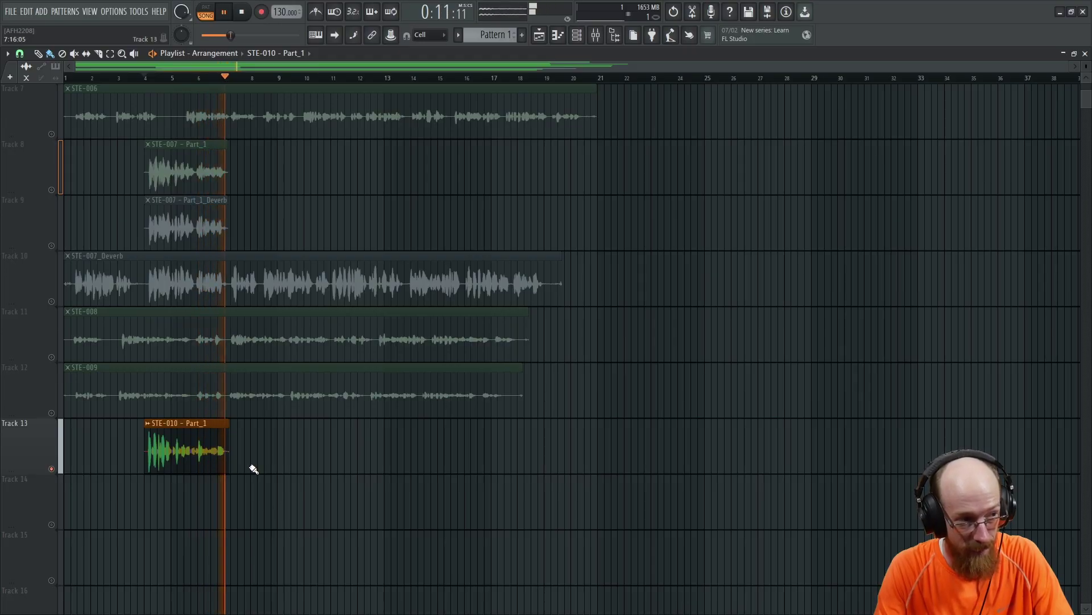
key("space")
left_click(148, 426)
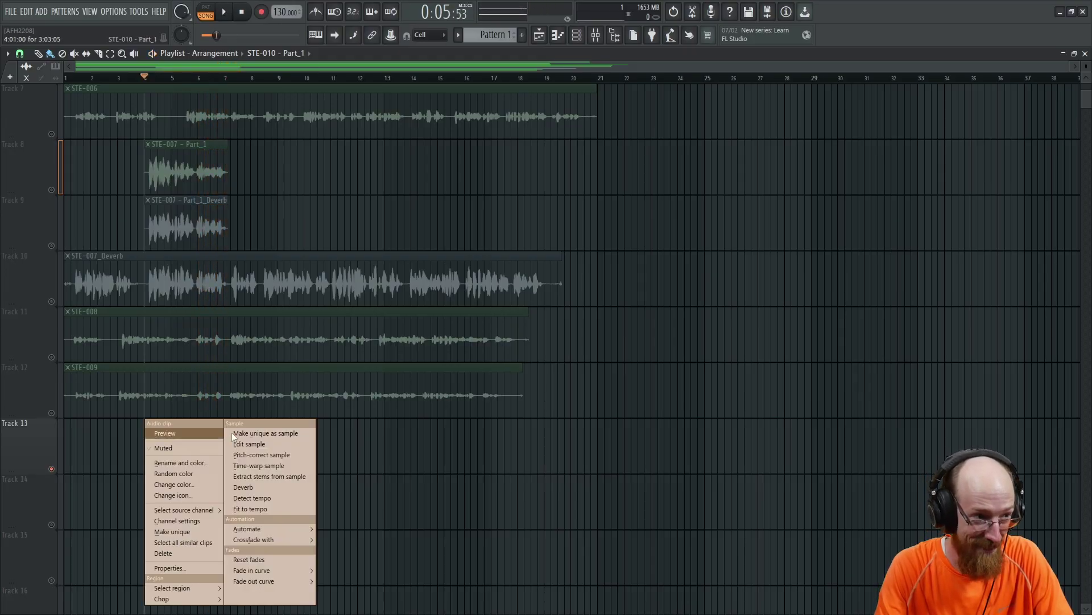
left_click(293, 485)
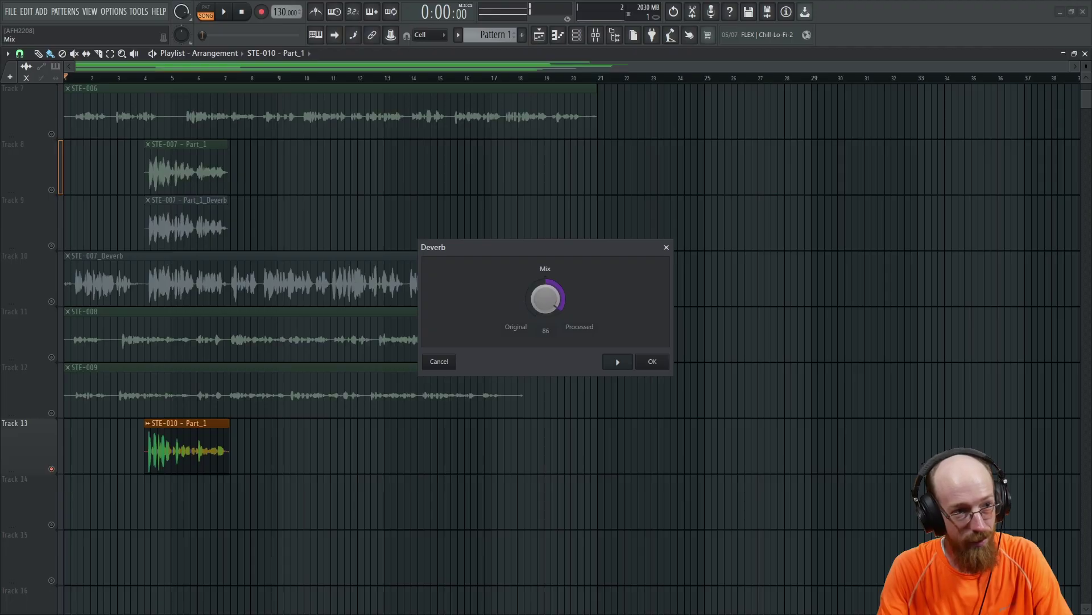
left_click_drag(549, 294, 549, 325)
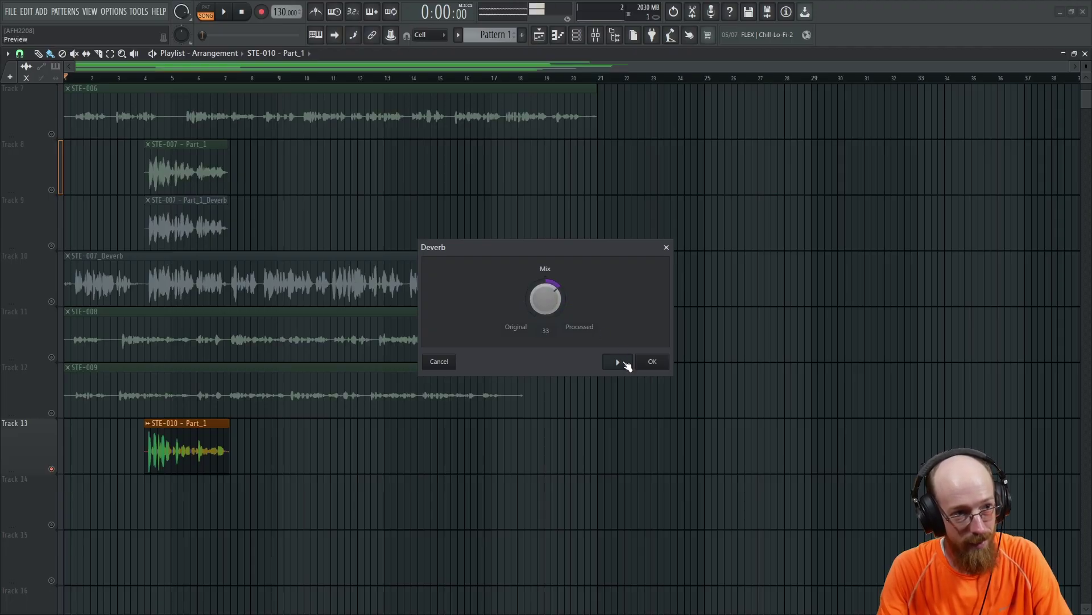
left_click_drag(544, 301, 544, 359)
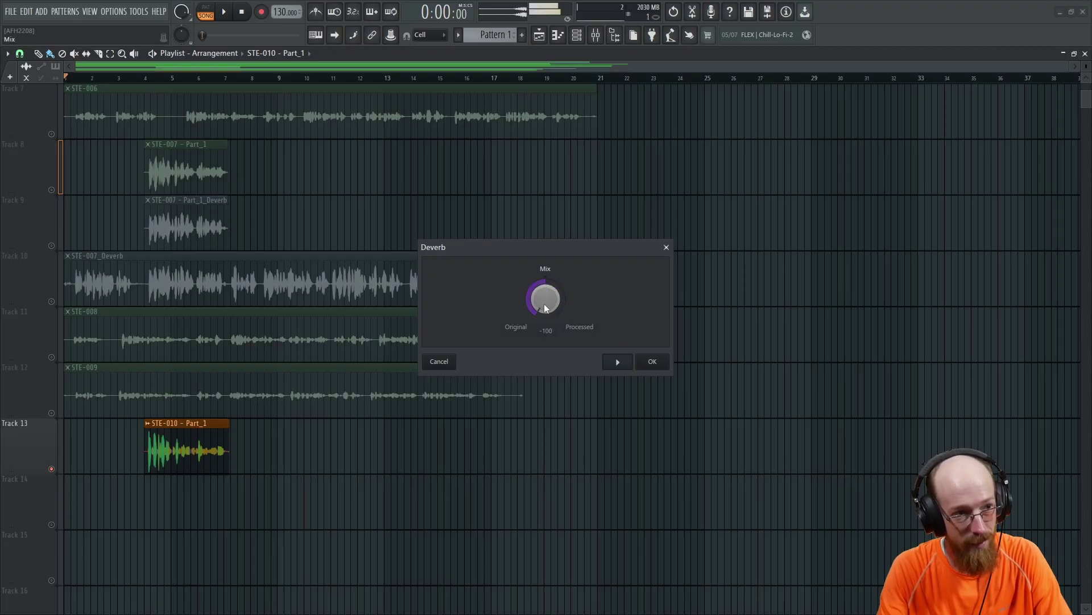
left_click_drag(545, 306, 544, 193)
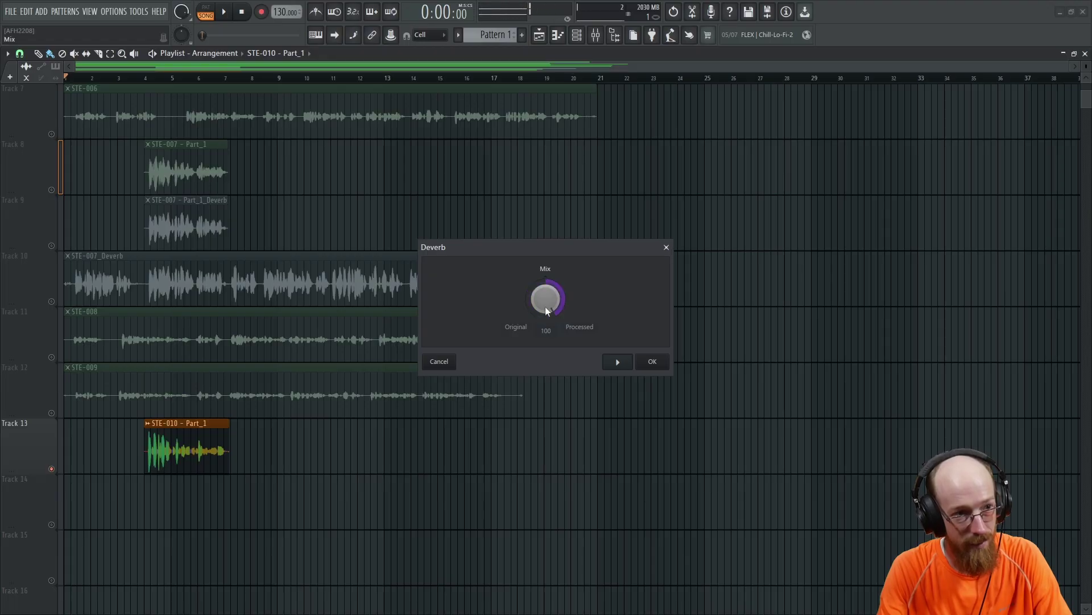
left_click(660, 363)
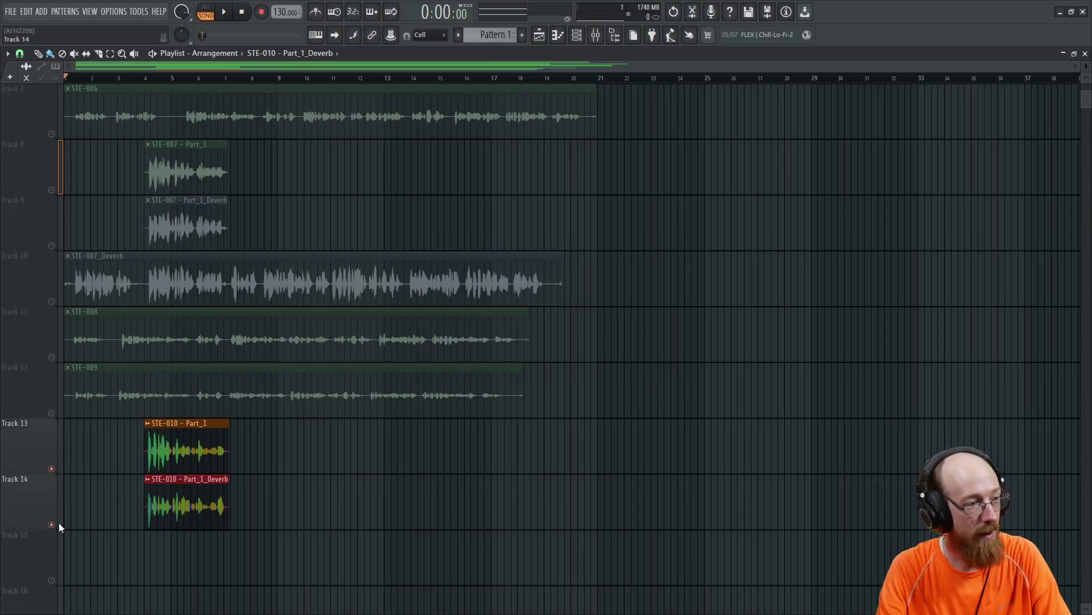
Compare STE-010 - Part_1 and its Deverb copy from bar 4 by soloing Tracks 14 and 13 in turn.
right_click(52, 524)
left_click(152, 78)
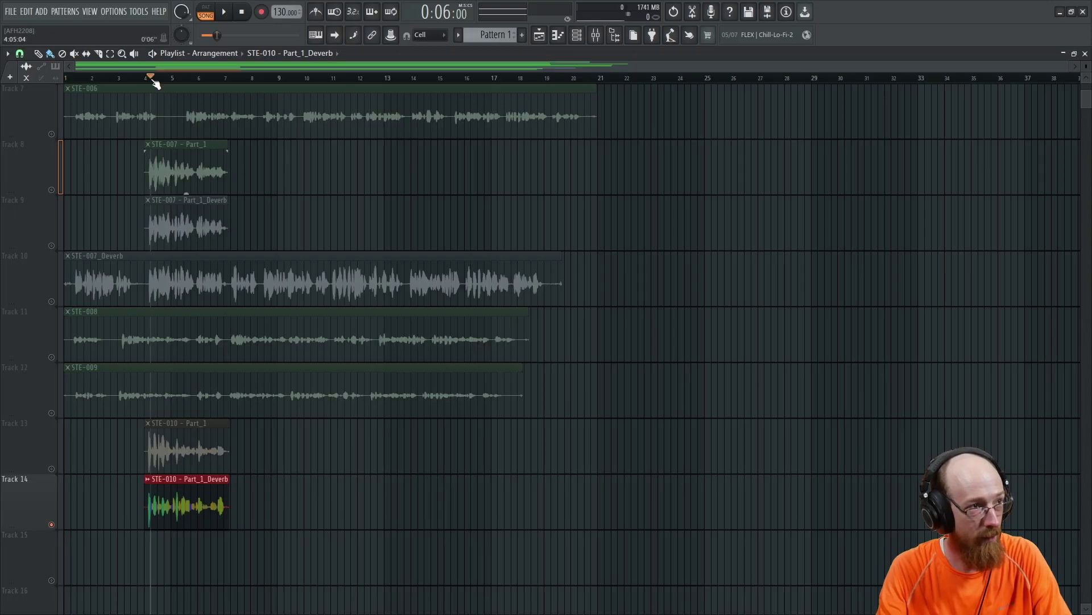
key("space")
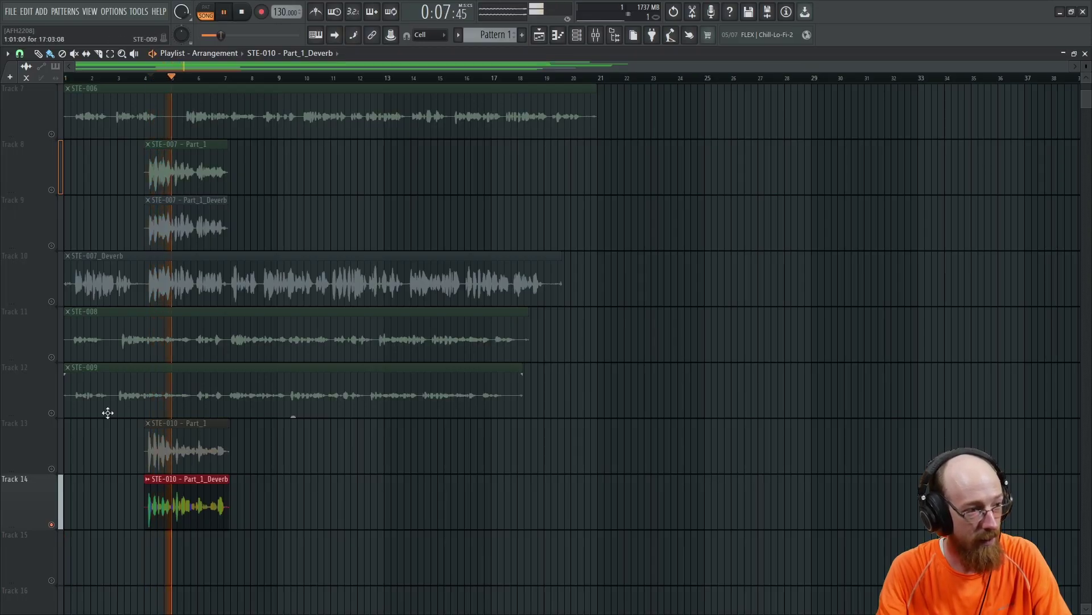
key("space")
right_click(52, 468)
key("space")
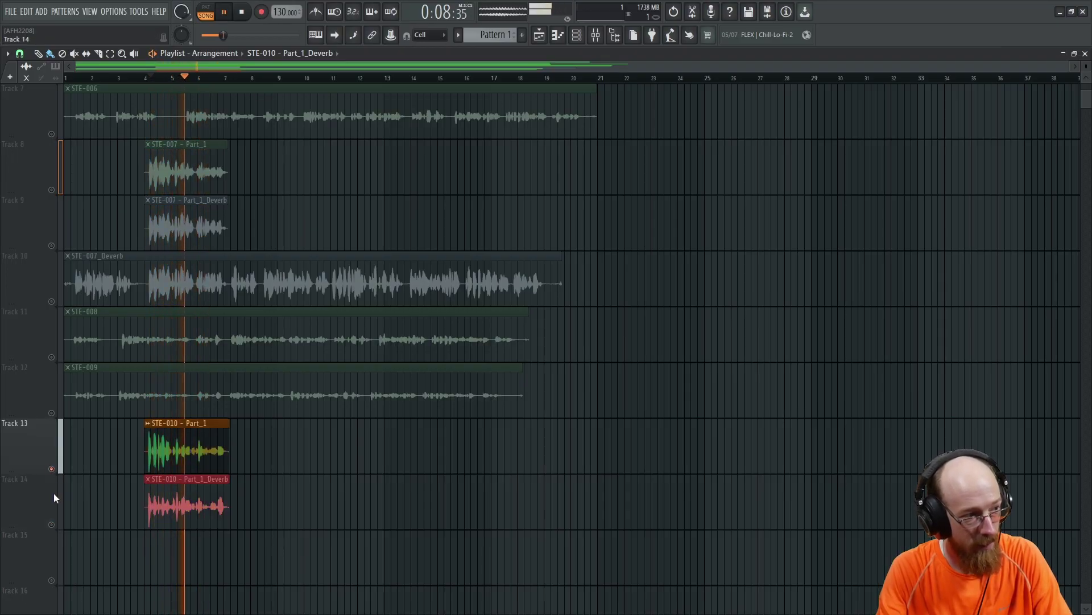
key("space")
right_click(52, 524)
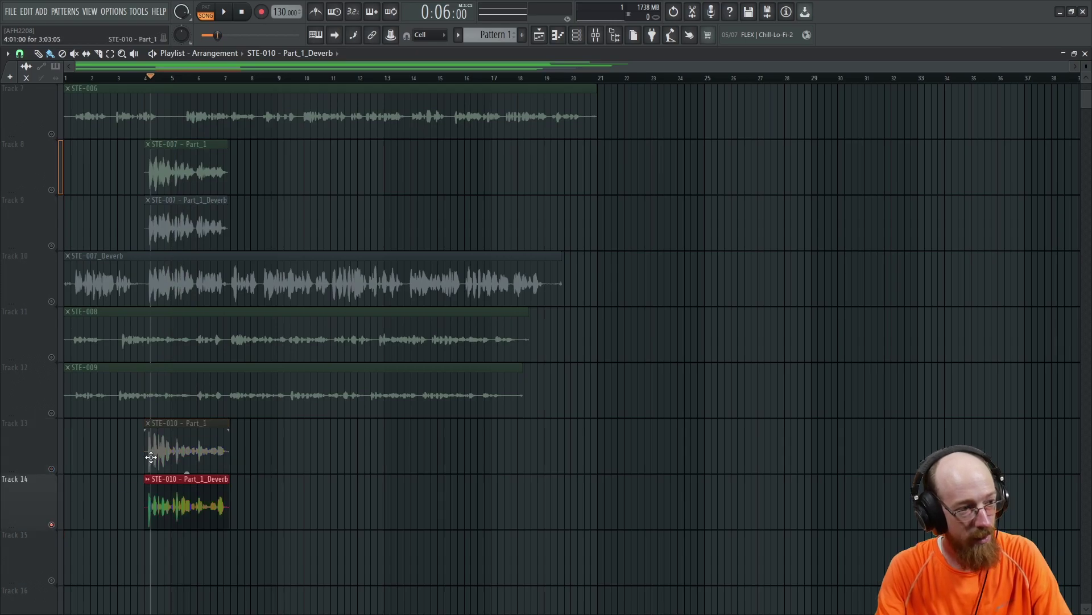
key("space")
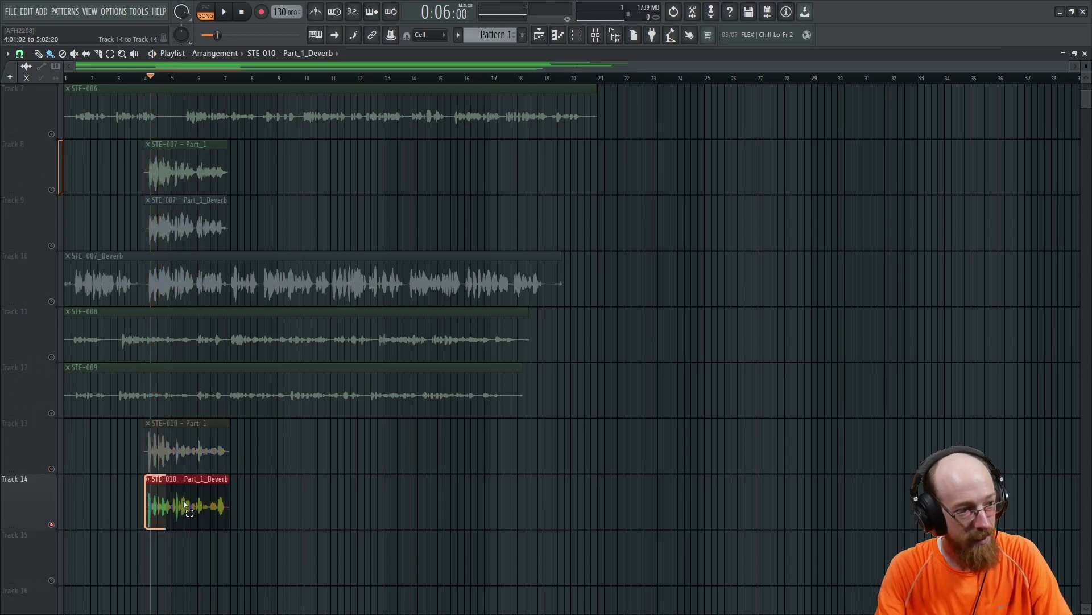
key("space")
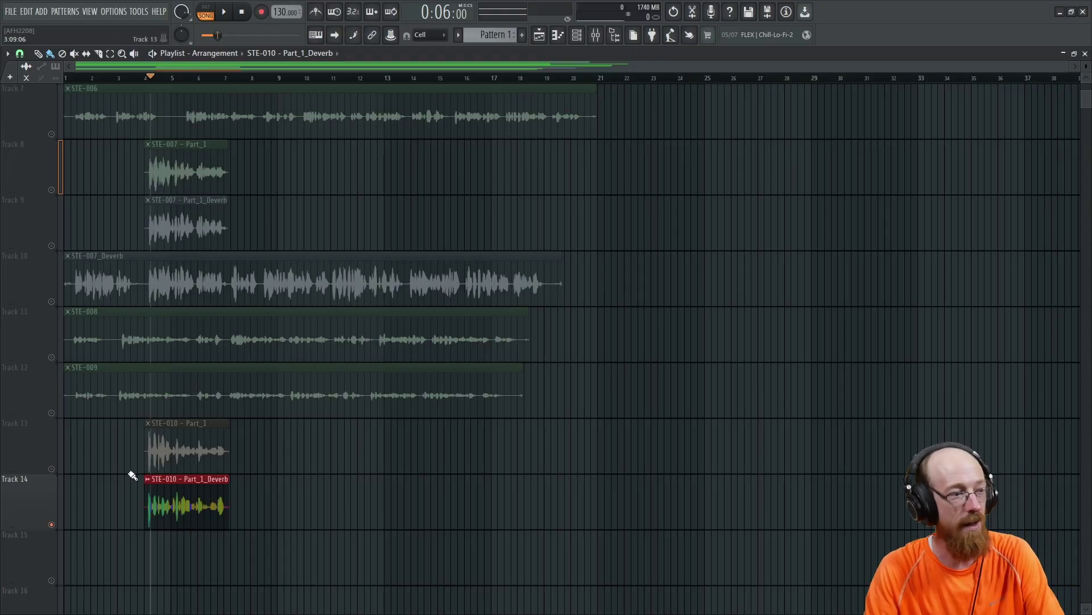
Toggle the mute buttons of Tracks 13 and 14, leaving only the Deverb copy audible.
left_click(52, 469)
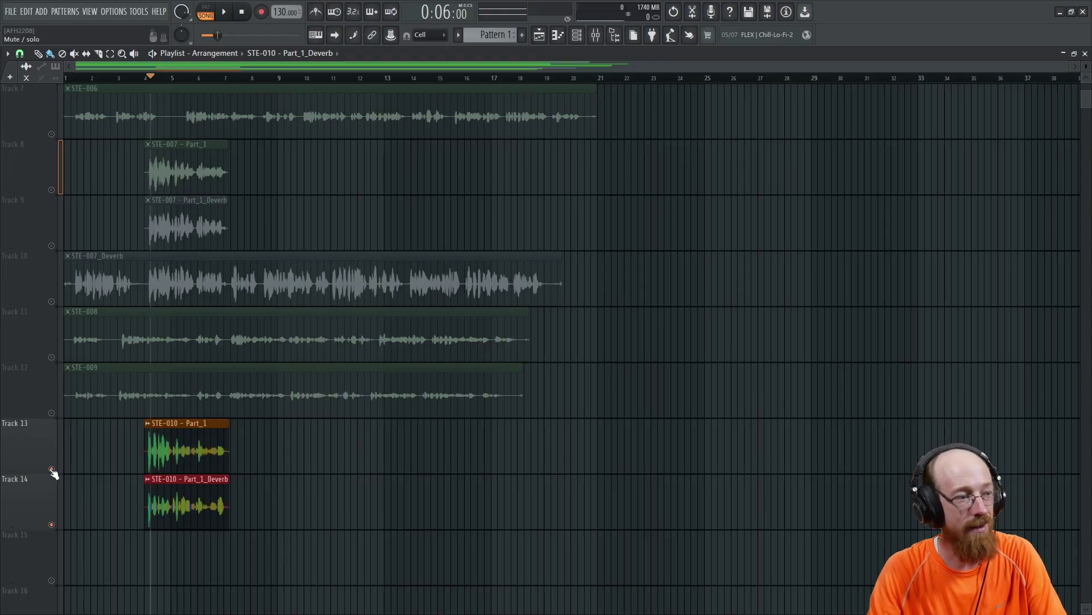
left_click(52, 469)
left_click(52, 469)
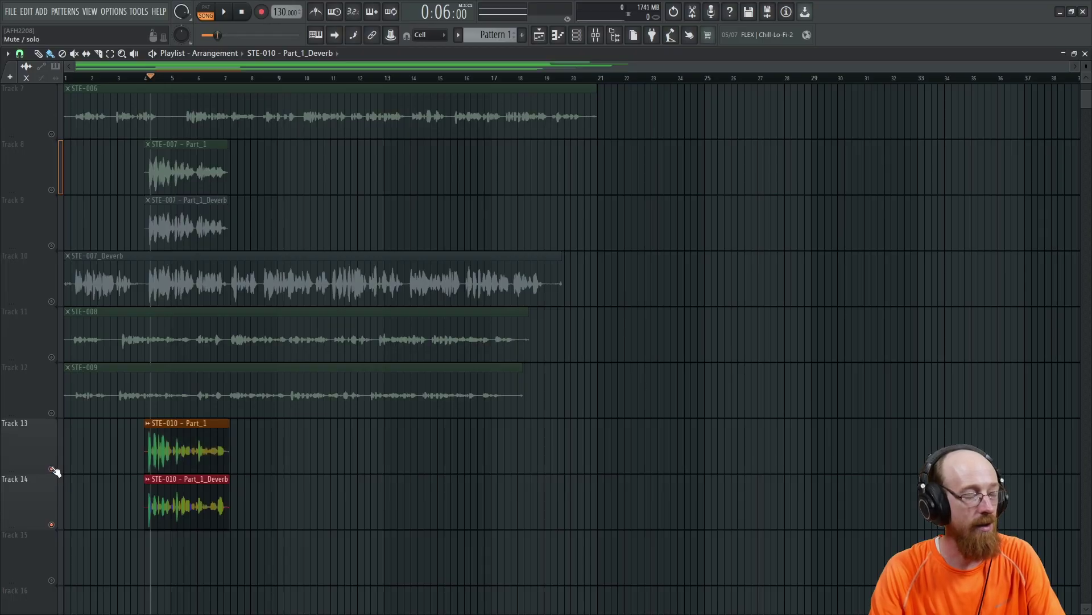
left_click(52, 469)
left_click(52, 524)
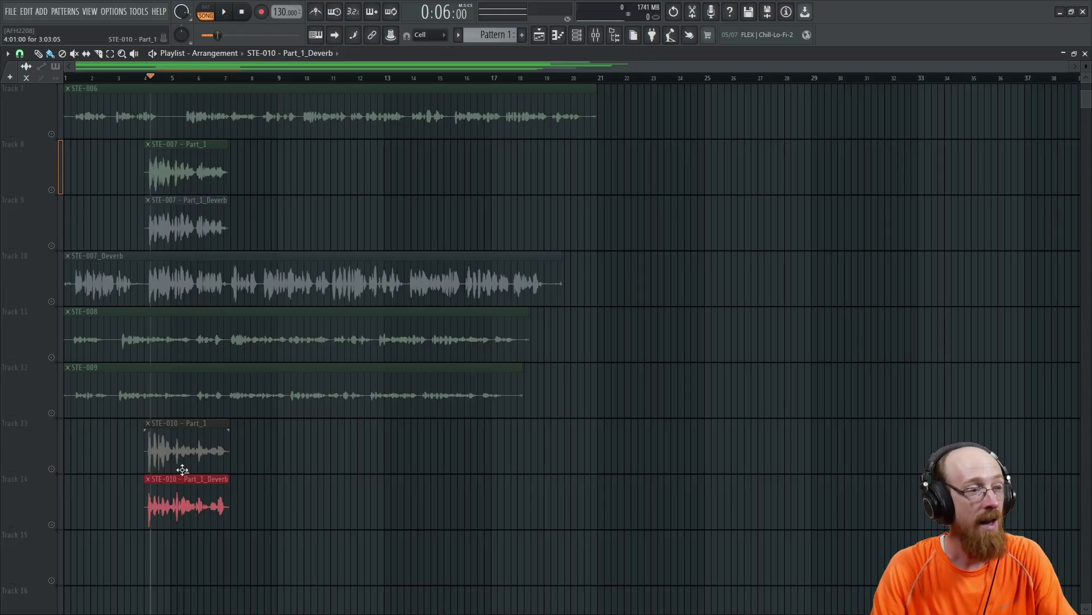
Compare the original STE-007 track with its Deverb copy by switching solo during playback.
scroll(182, 458, "up", 5)
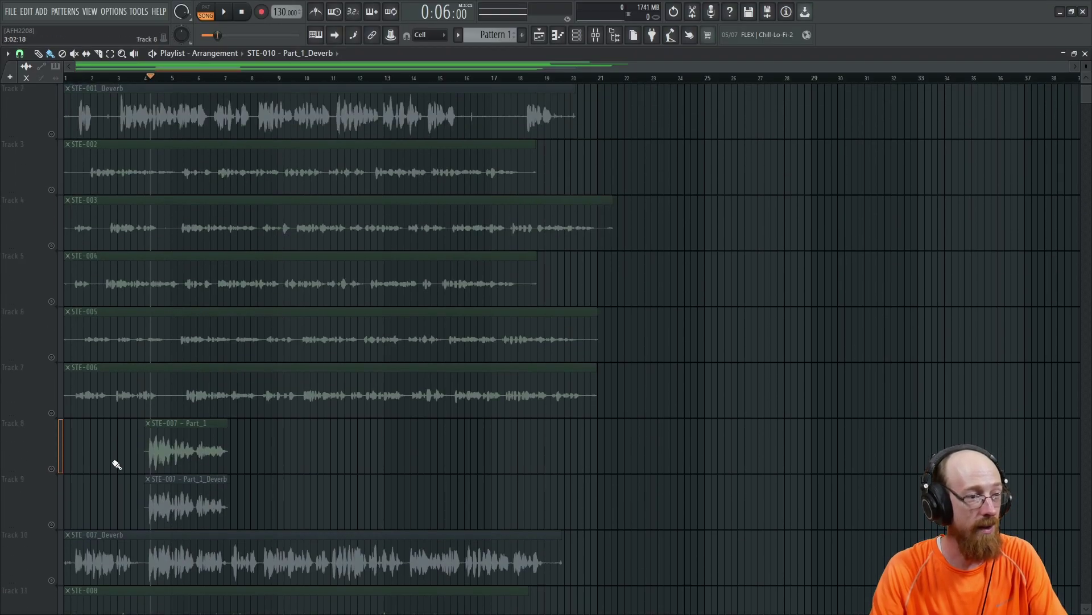
left_click(52, 469)
key("space")
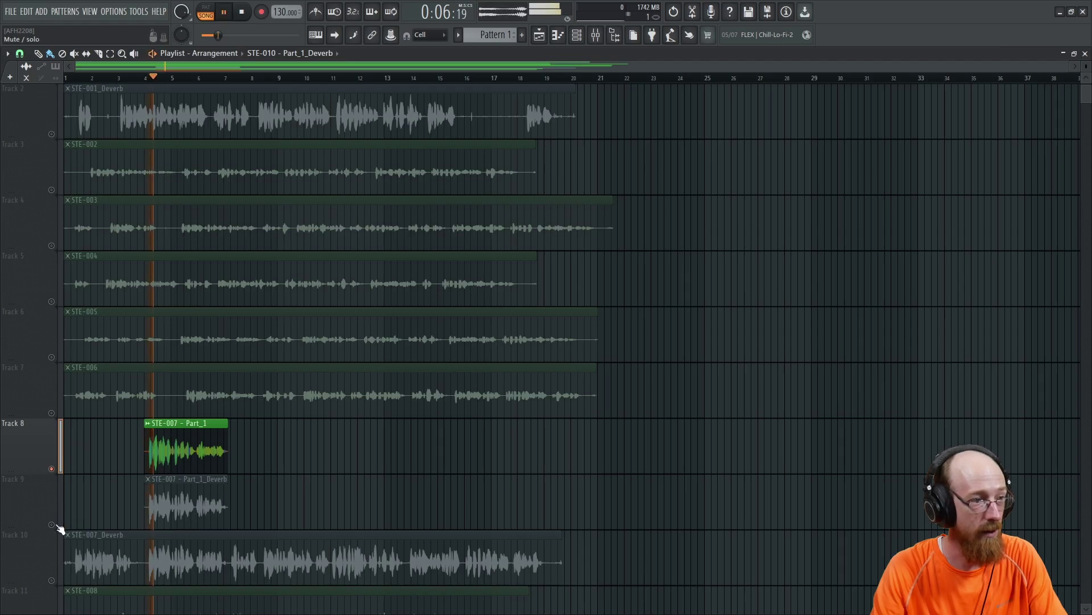
left_click(52, 524)
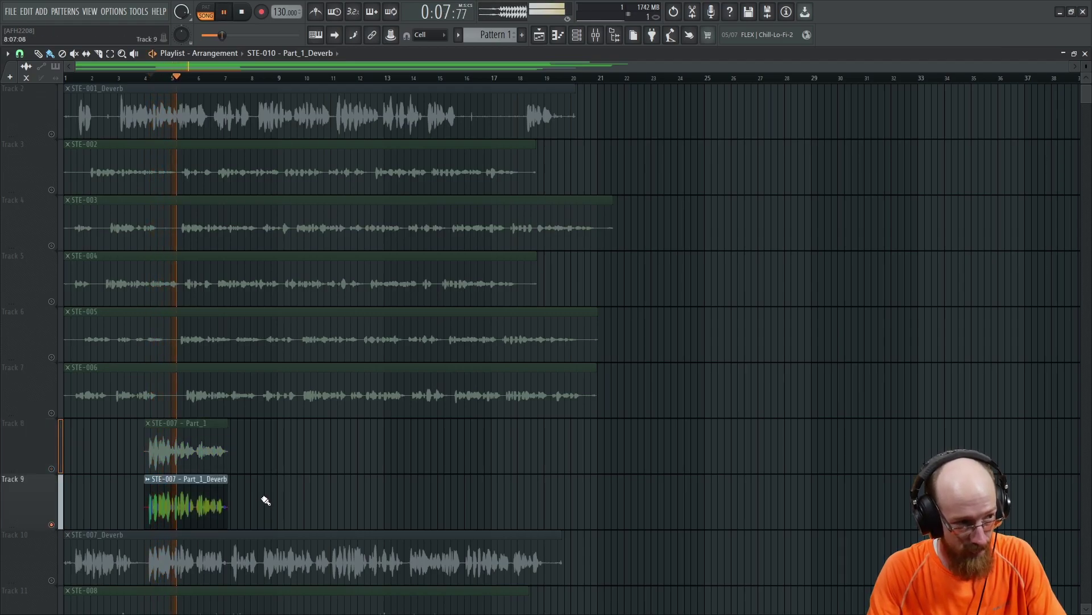
key("space")
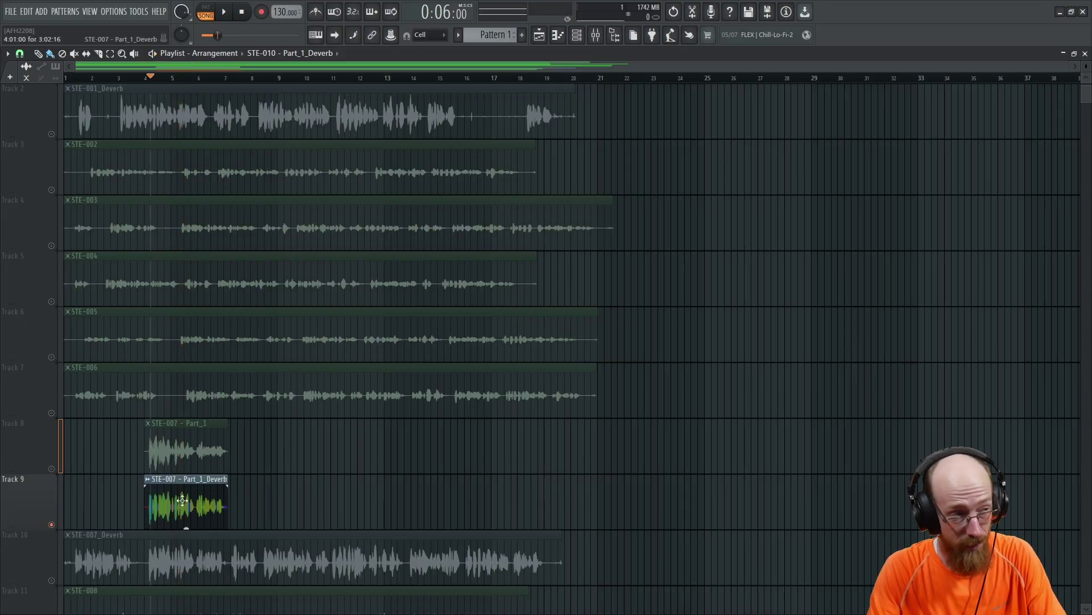
Compare STE-010 - Part_1 with its Deverb copy by switching solo during playback.
scroll(186, 457, "down", 8)
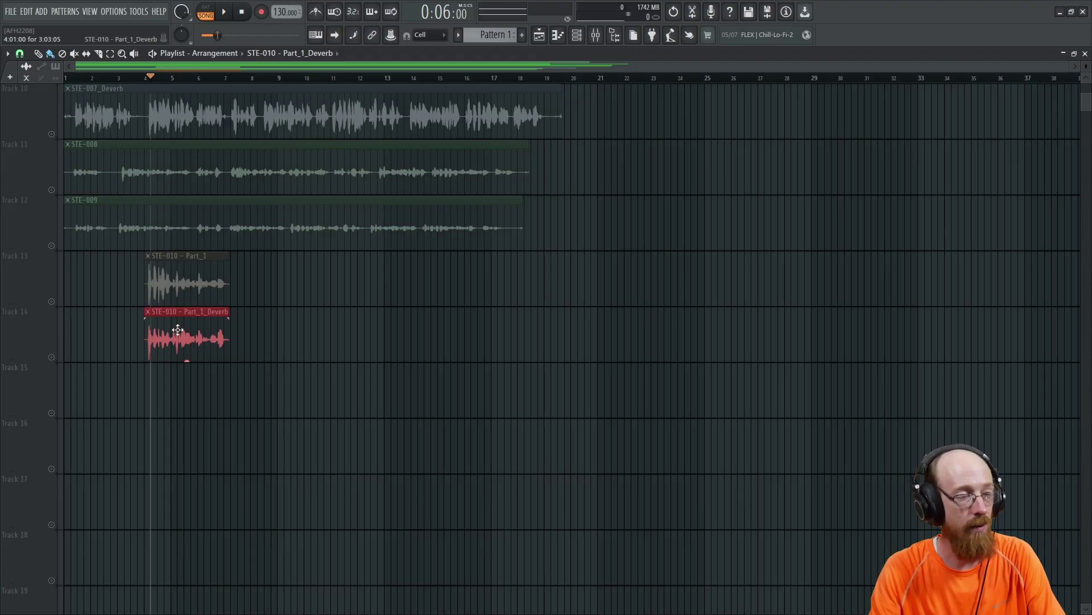
scroll(239, 342, "up", 5)
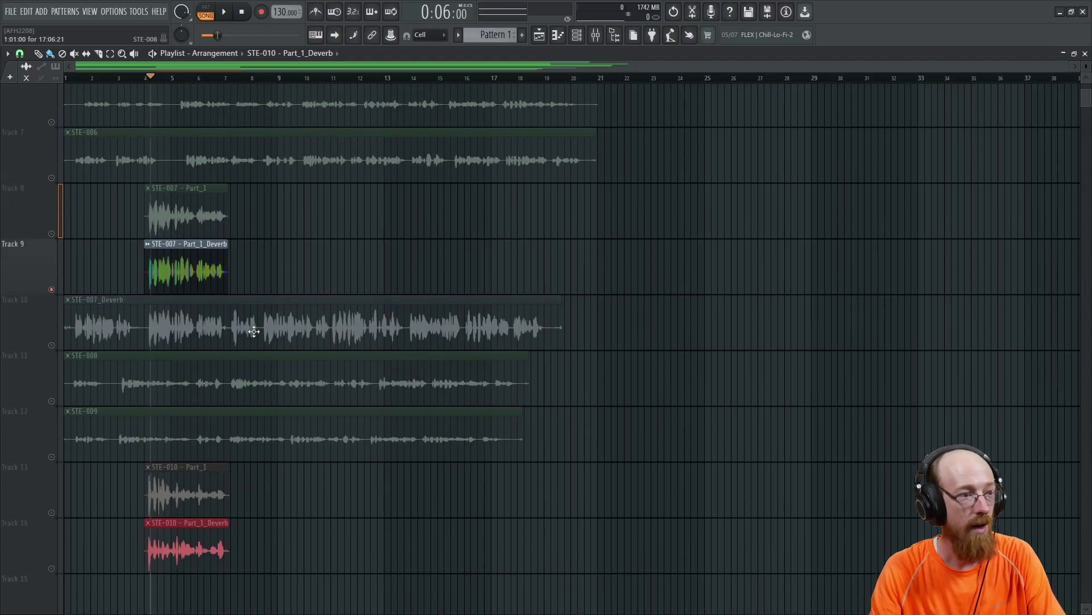
scroll(279, 350, "down", 2)
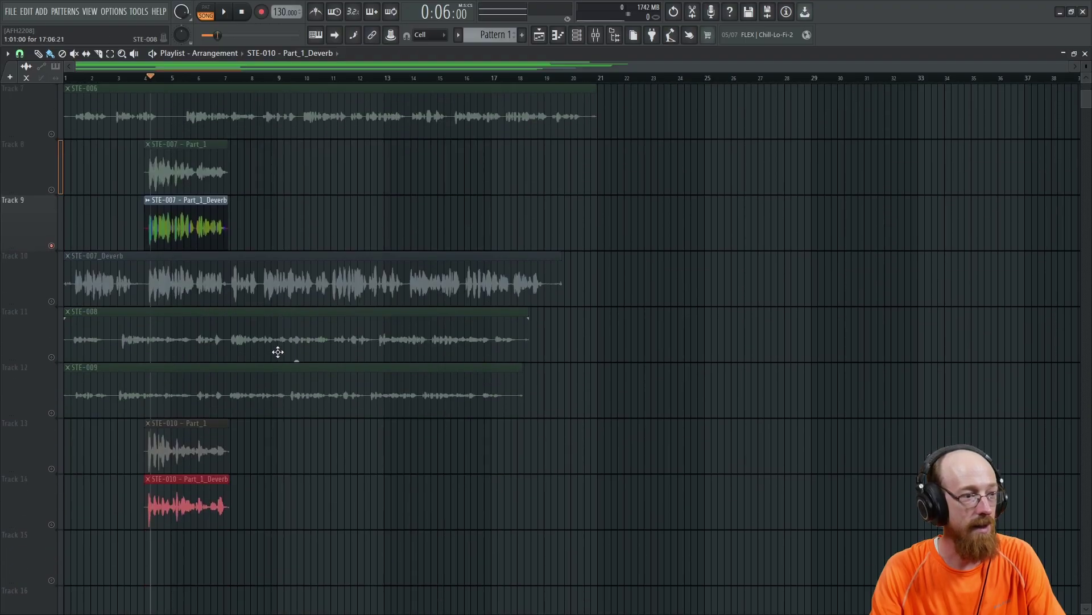
right_click(52, 470)
scroll(188, 435, "down", 1)
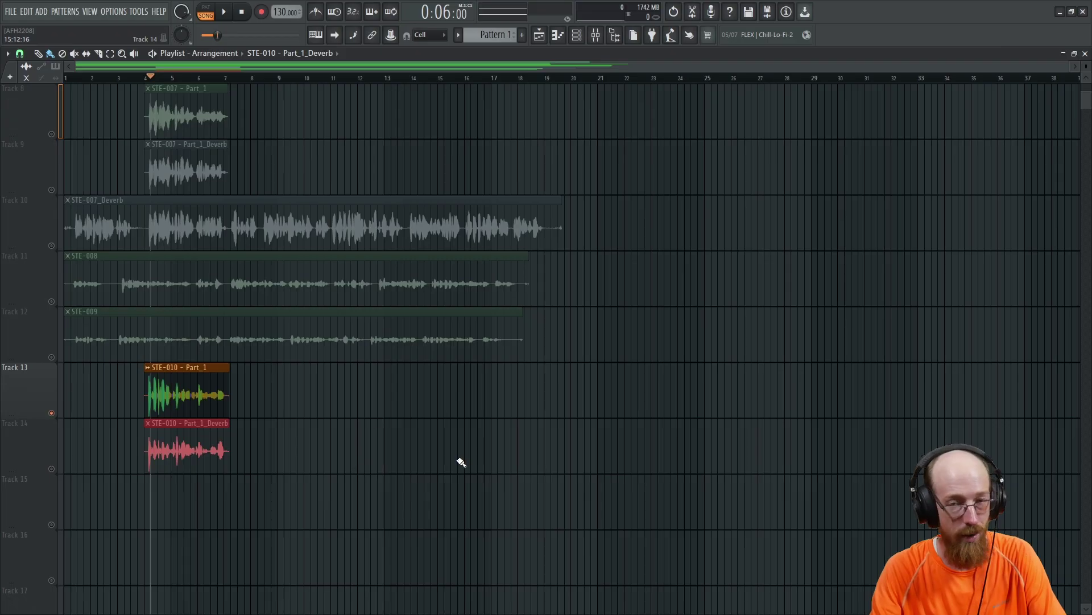
key("space")
right_click(51, 469)
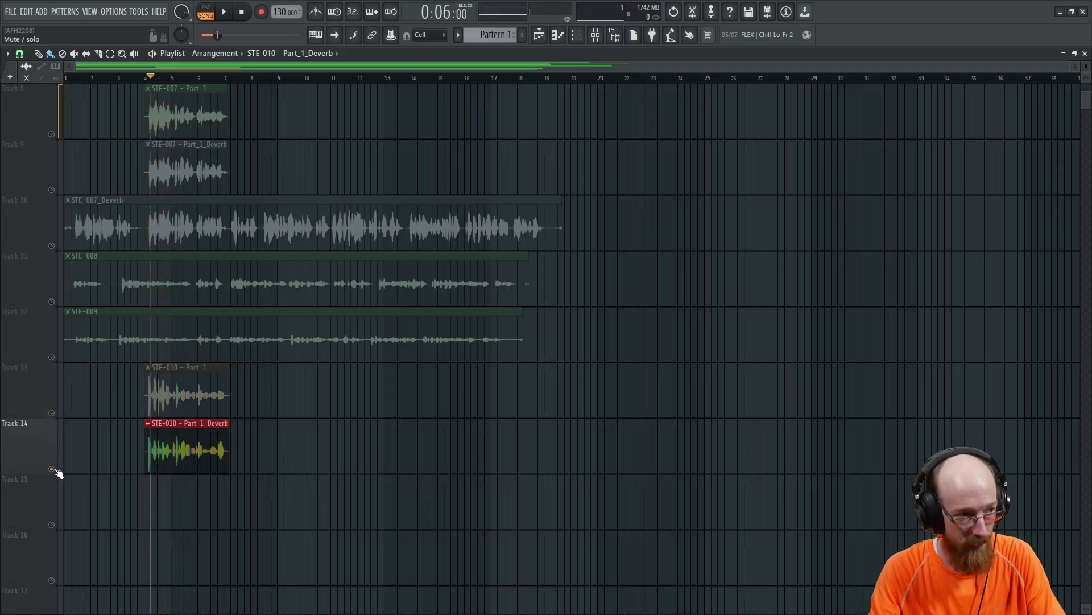
key("space")
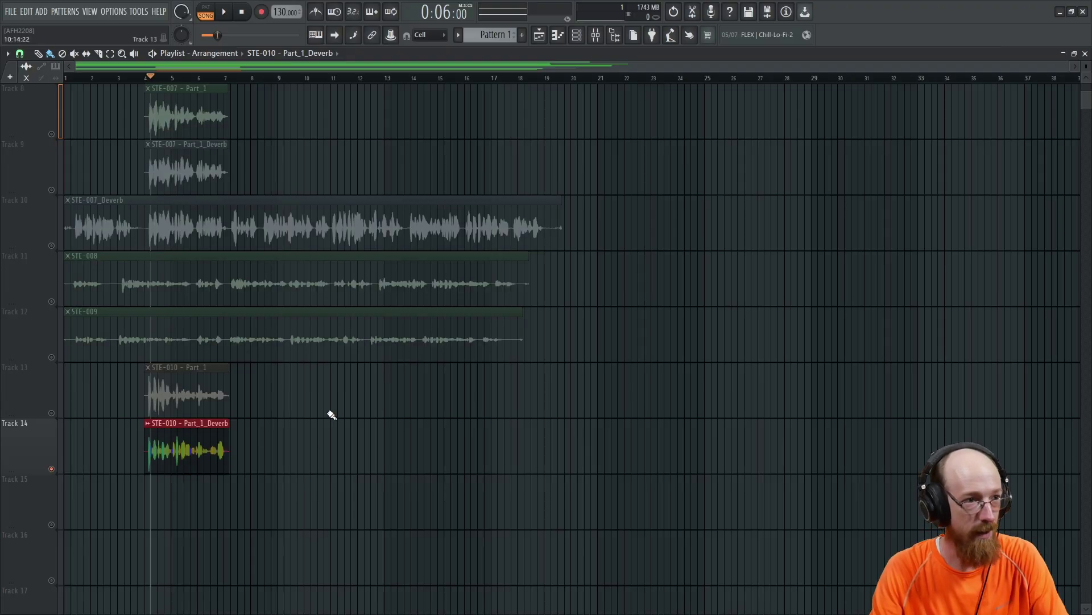
Scroll back up and solo Track 1's original STE-001 clip.
scroll(278, 447, "up", 5)
scroll(276, 446, "up", 2)
right_click(51, 134)
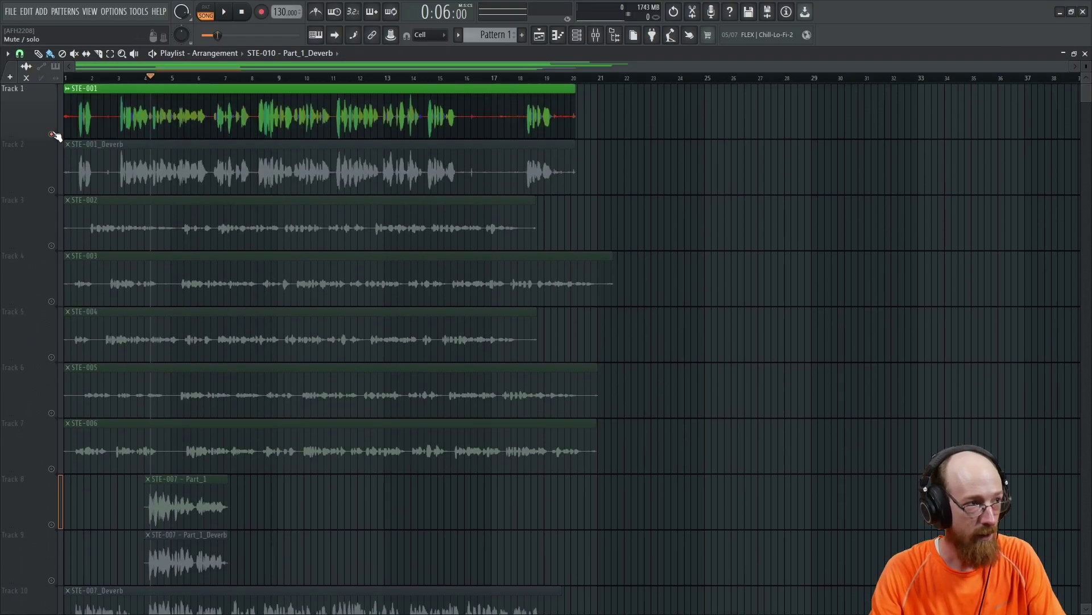
Play STE-001 from bar 3, then switch solo to the STE-001_Deverb copy on Track 2 and stop.
left_click(123, 79)
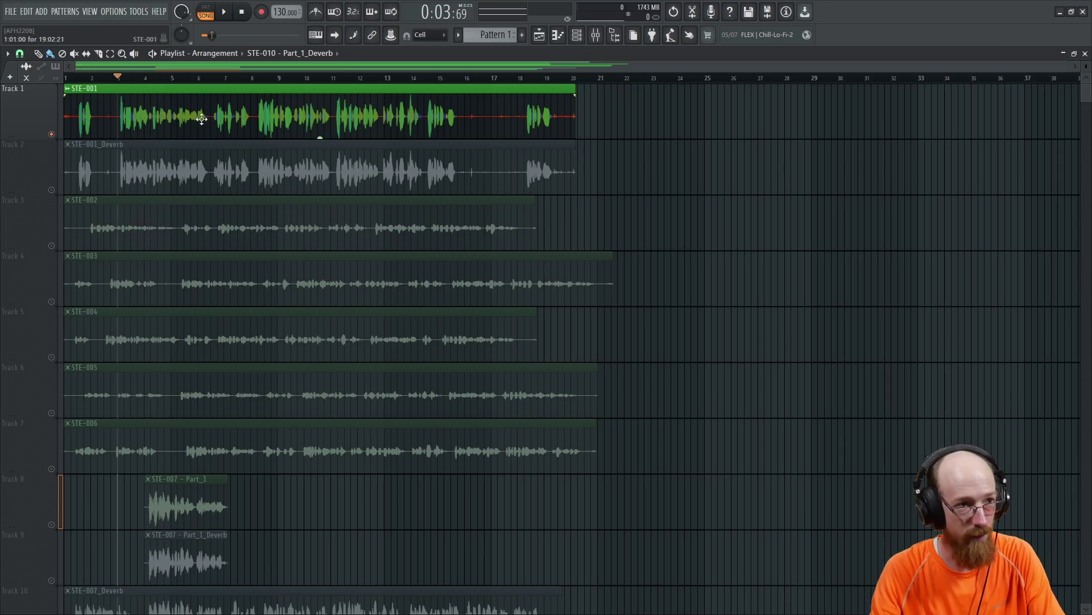
key("space")
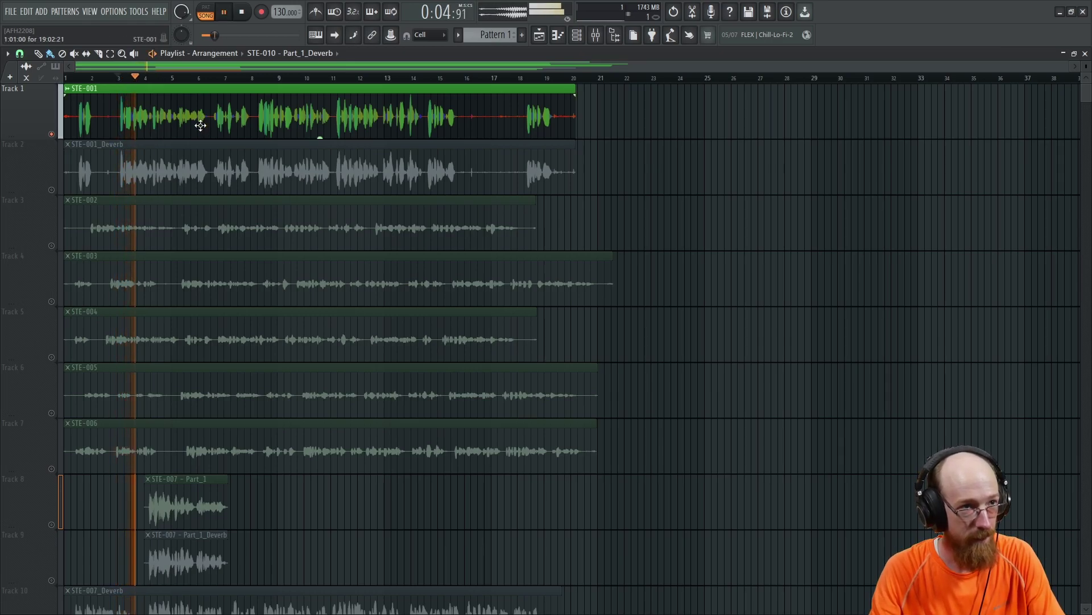
right_click(52, 138)
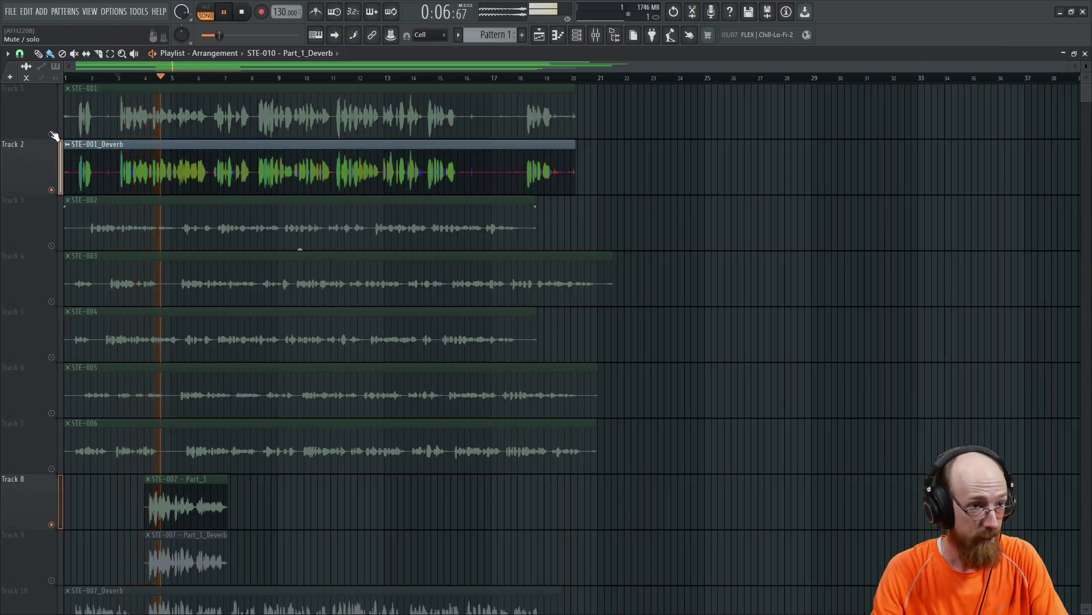
key("space")
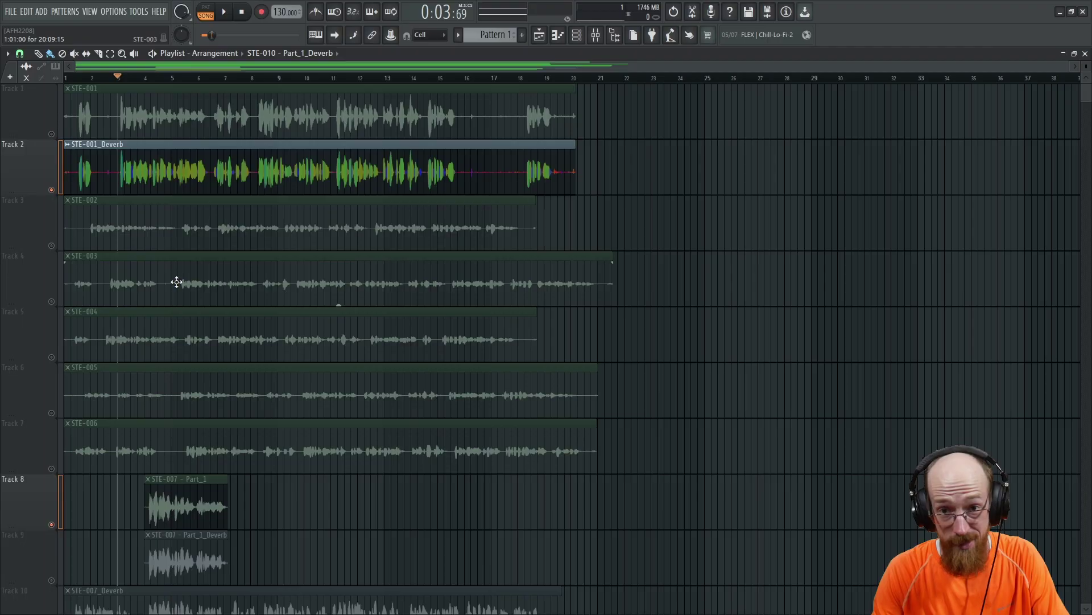
Open the STE-001_Deverb sample in Edison and close the clip settings window.
double_click(342, 171)
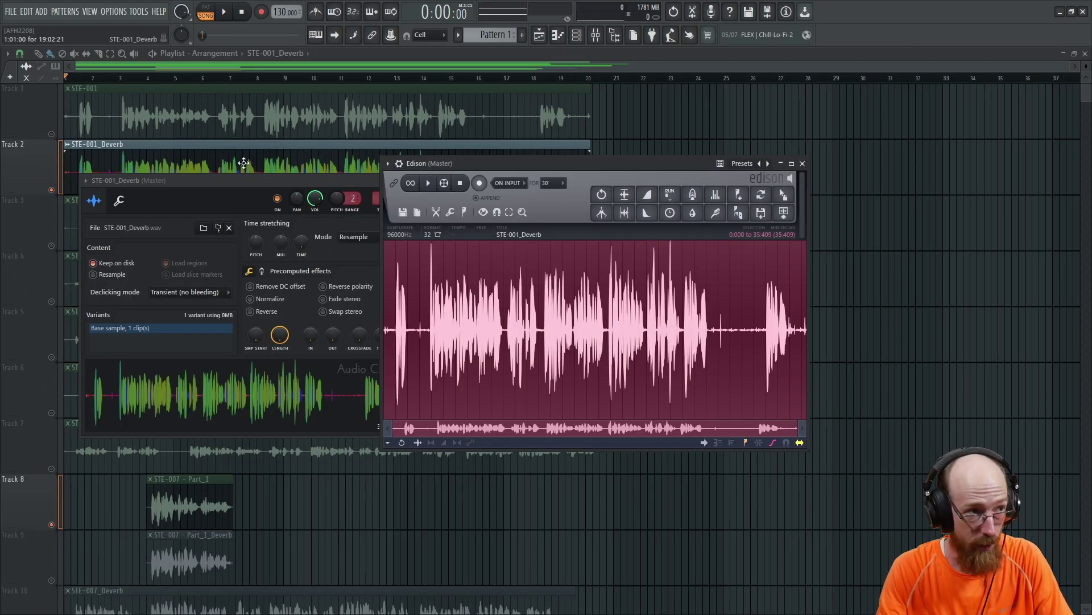
left_click_drag(353, 180, 306, 186)
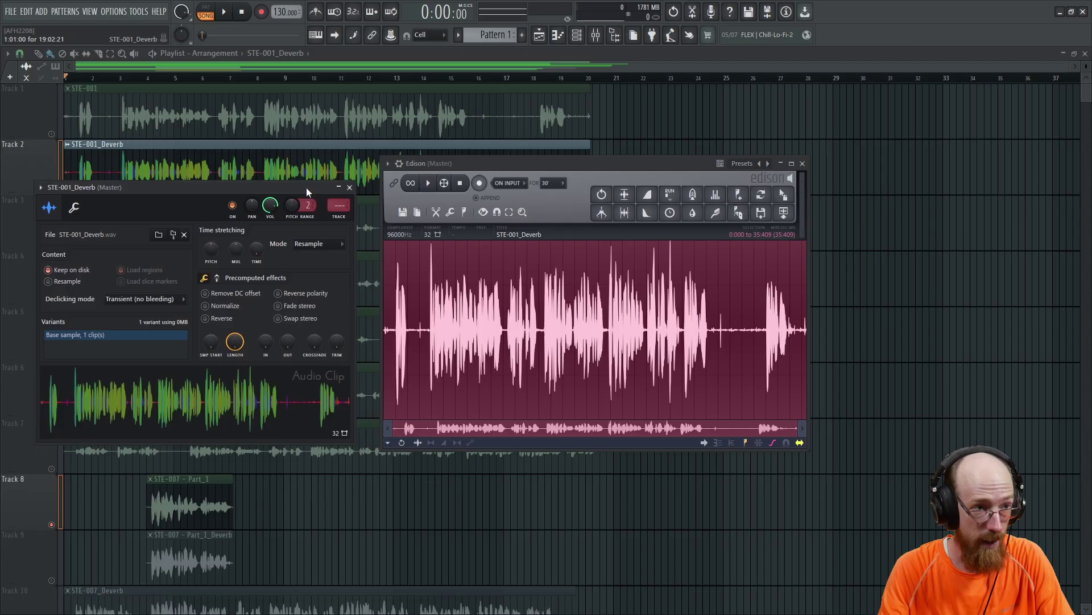
left_click(349, 187)
Choose Tools > Deverb from Edison's waveform right-click menu.
right_click(508, 291)
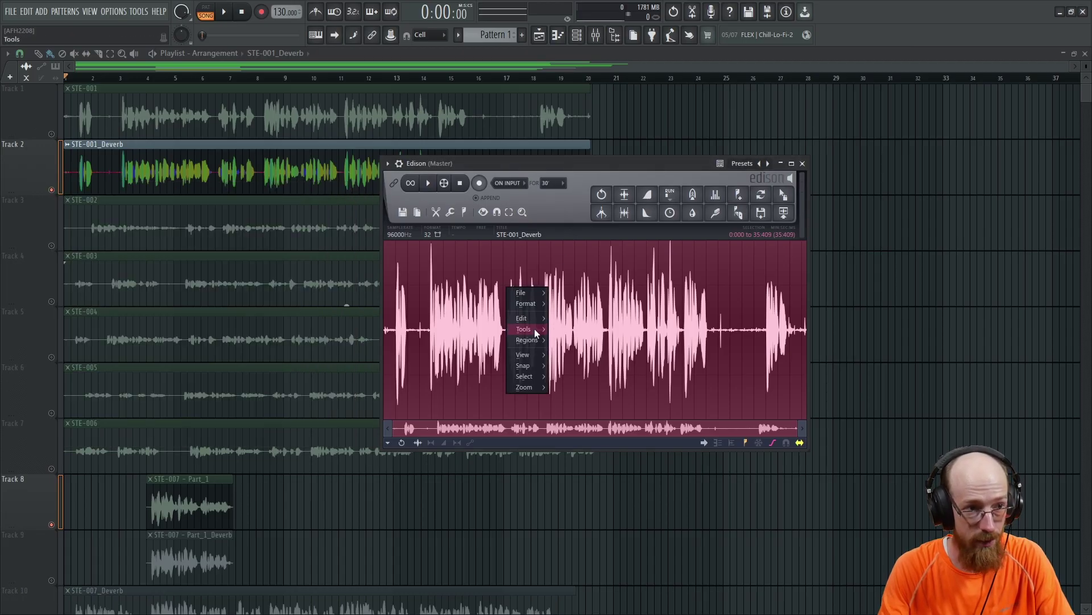
mouse_move(523, 329)
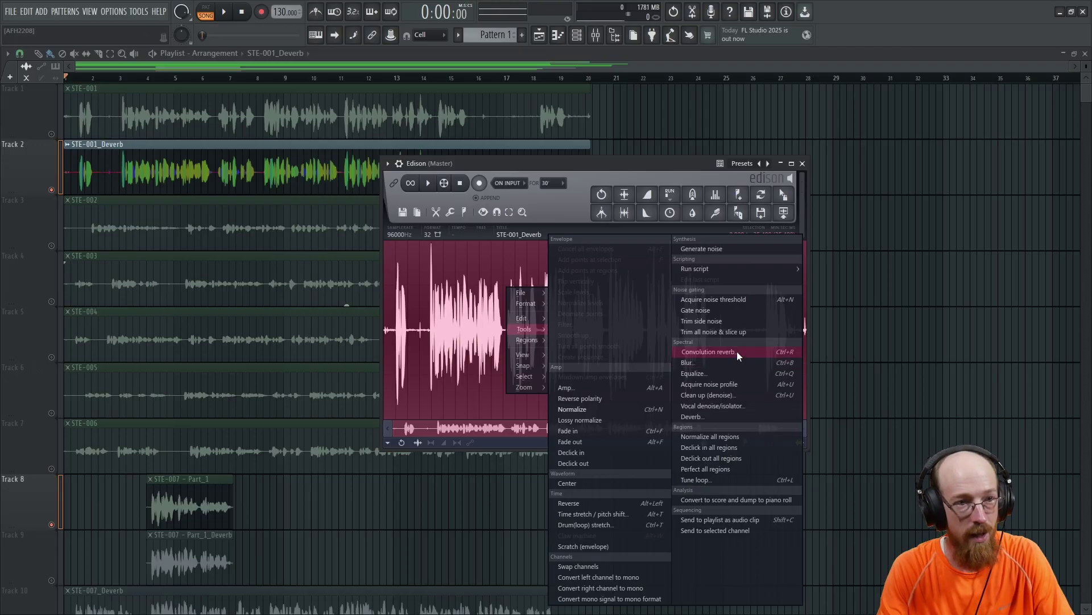
left_click(740, 417)
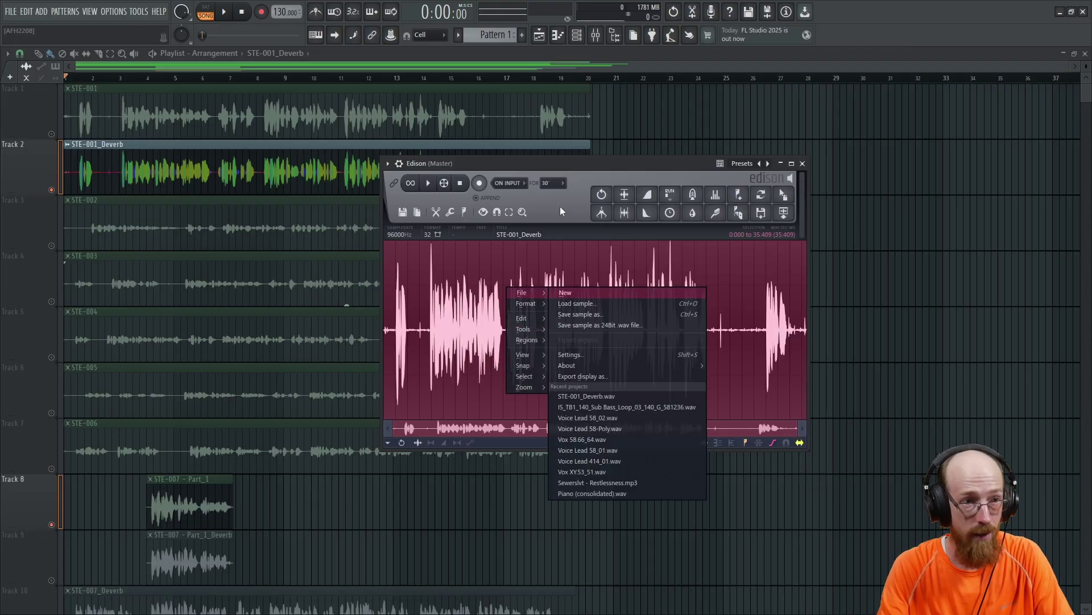
Close Edison with Escape to return to the playlist.
key("Escape")
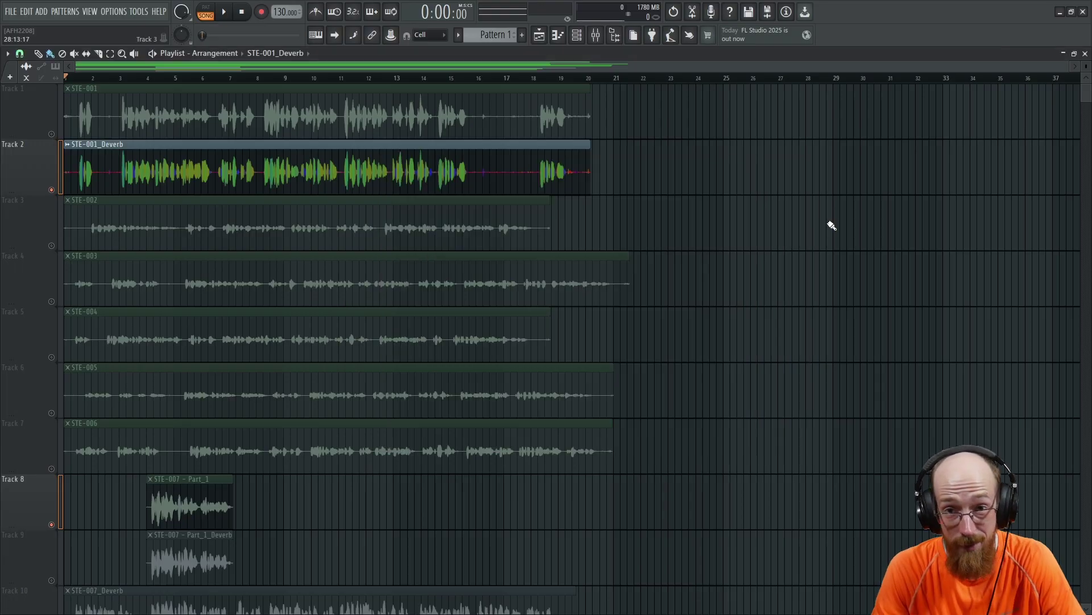